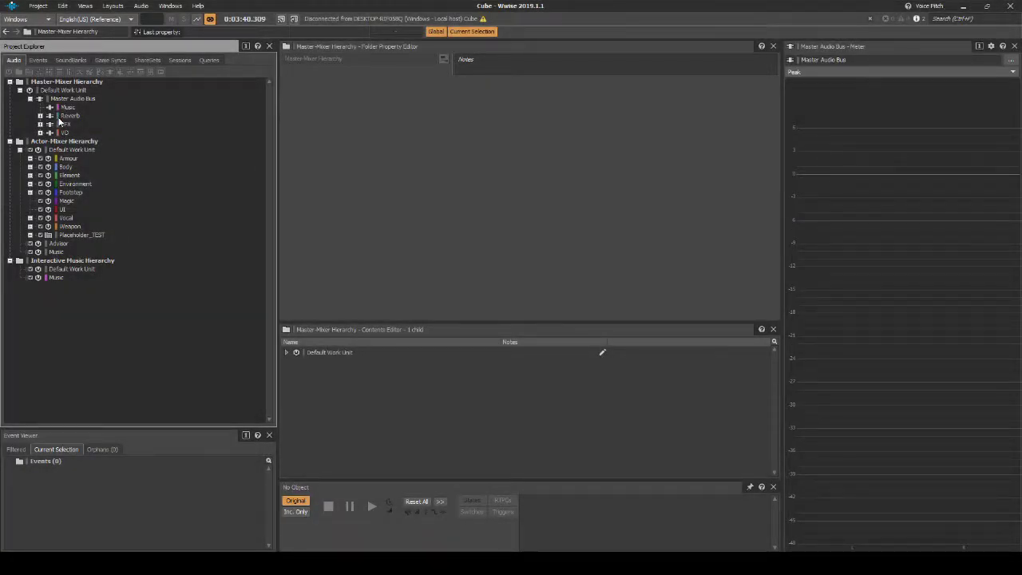
- Create an Actor-Mixer named Magic_Fireball inside the Magic folder
click(65, 202)
right_click(64, 205)
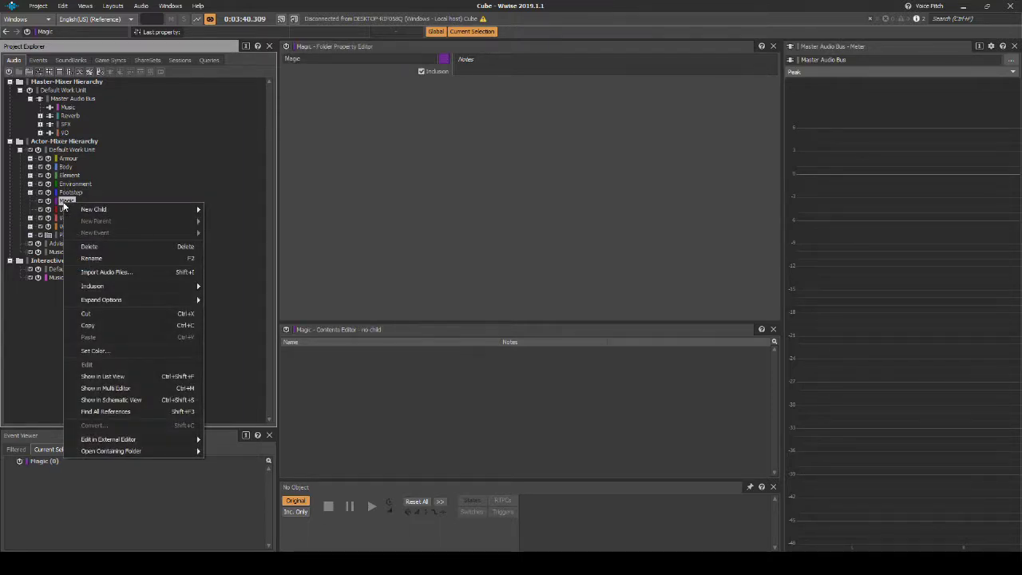
mouse_move(67, 210)
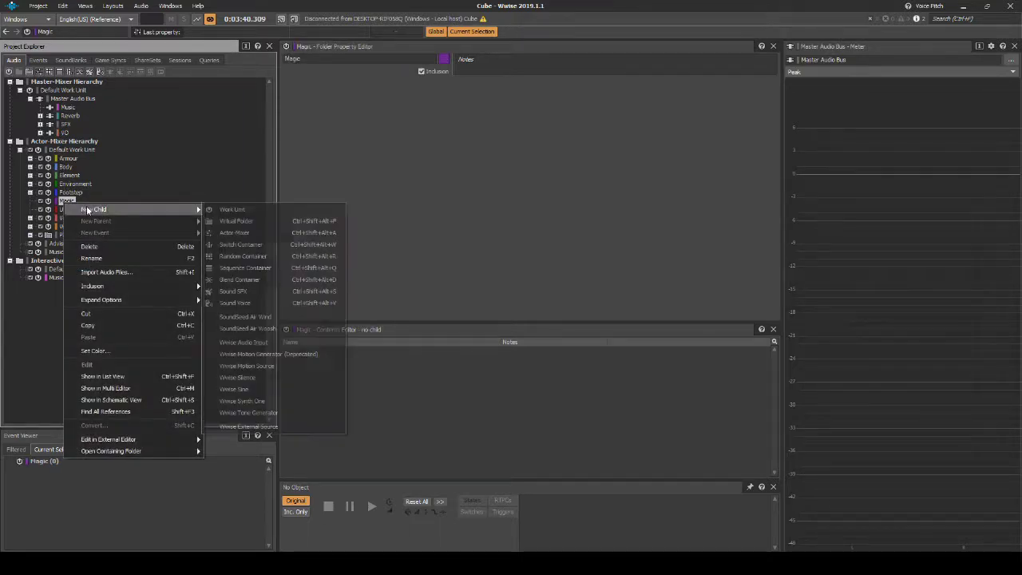
click(247, 232)
text(Ma)
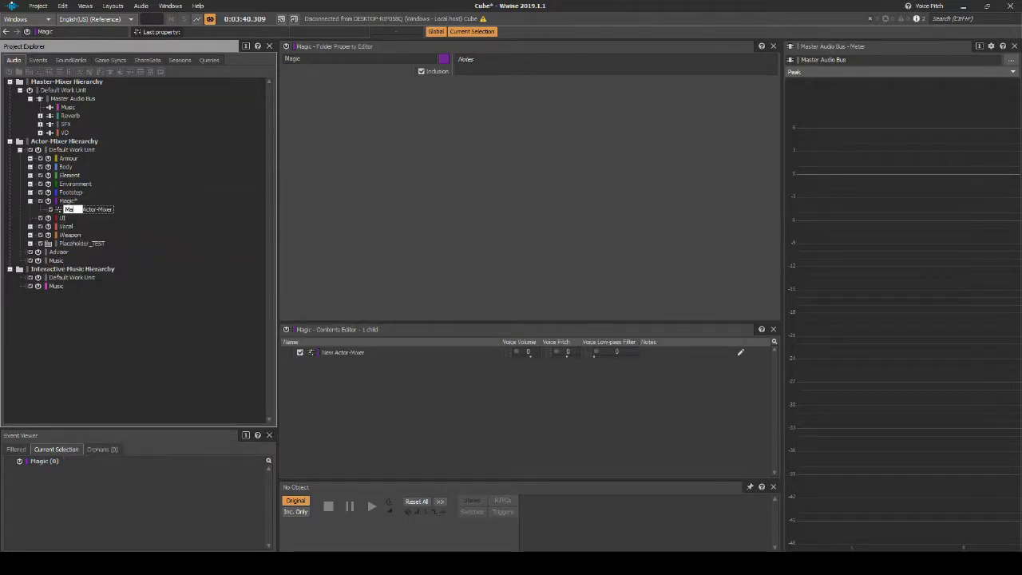
text(gic_Fireball)
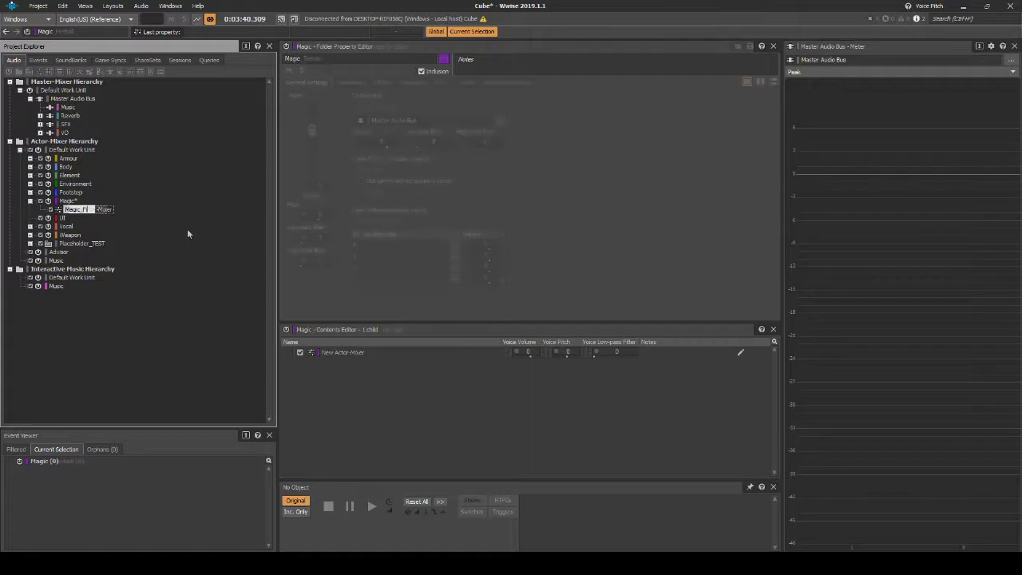
key(Return)
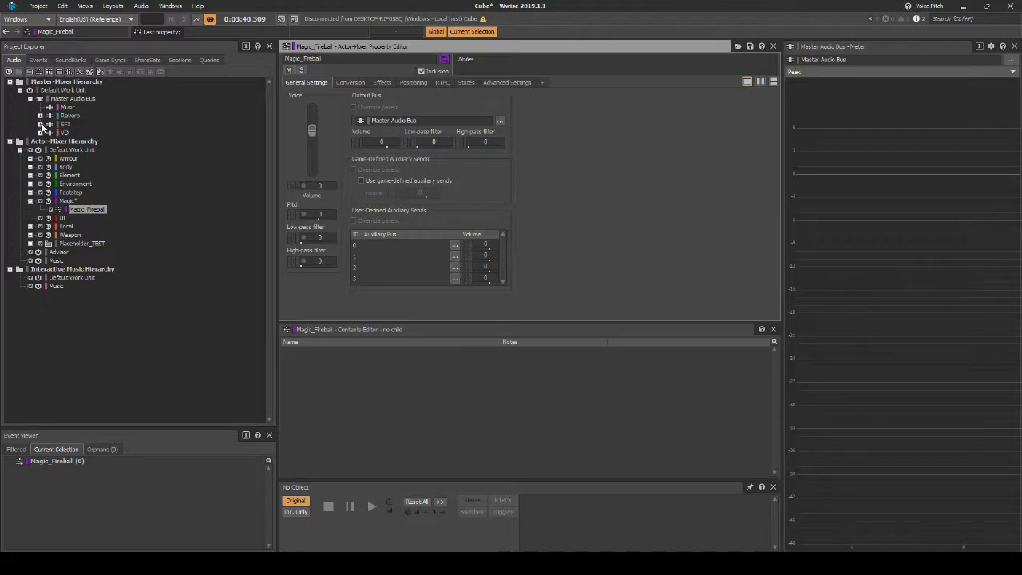
- Route Magic_Fireball's output bus to the Magic bus under SFX
click(40, 125)
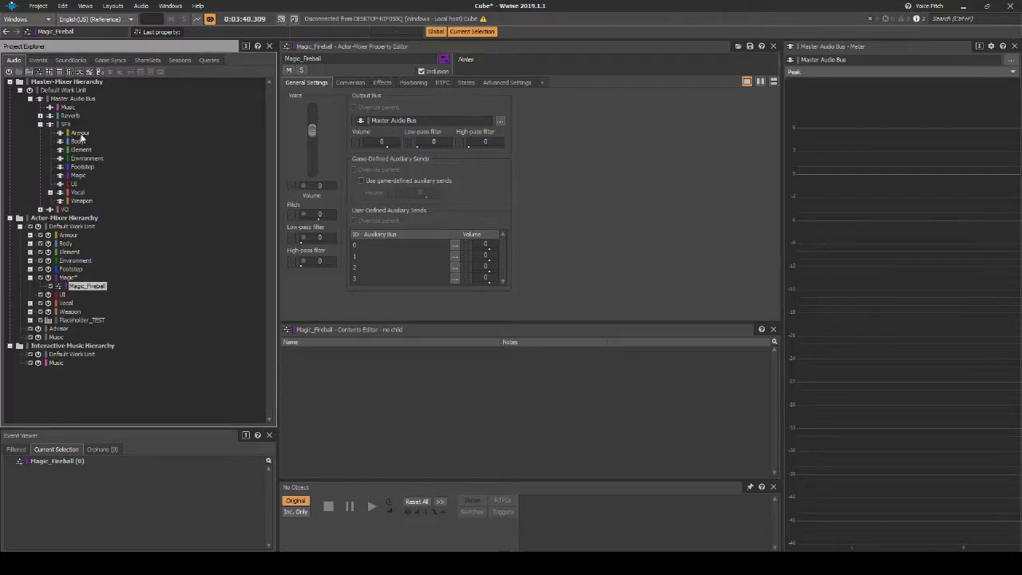
click(83, 176)
drag(159, 164, 391, 128)
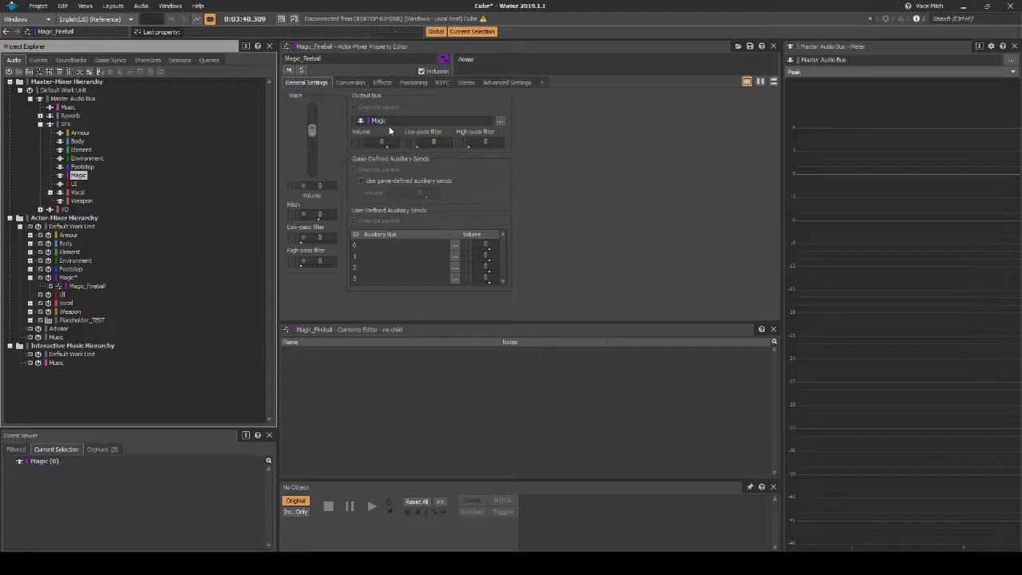
click(87, 210)
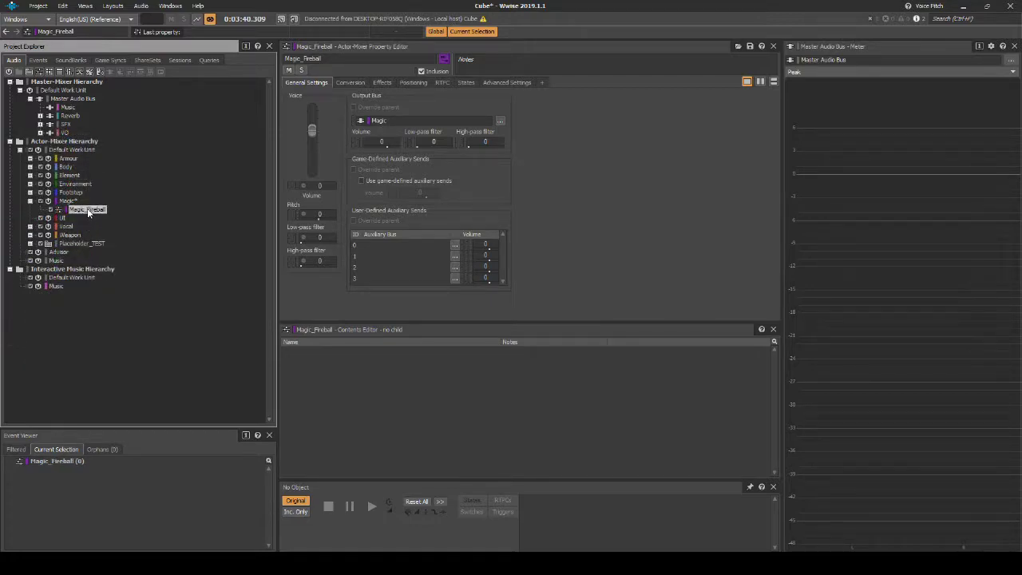
- Add a random container named Magic_Fireball_Launch inside Magic_Fireball
right_click(87, 213)
mouse_move(215, 216)
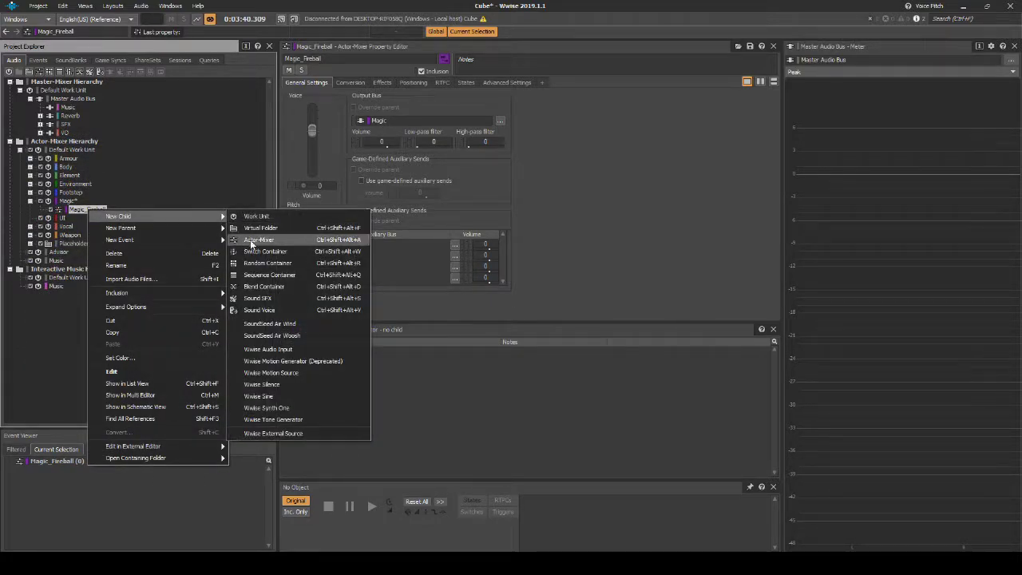
click(254, 265)
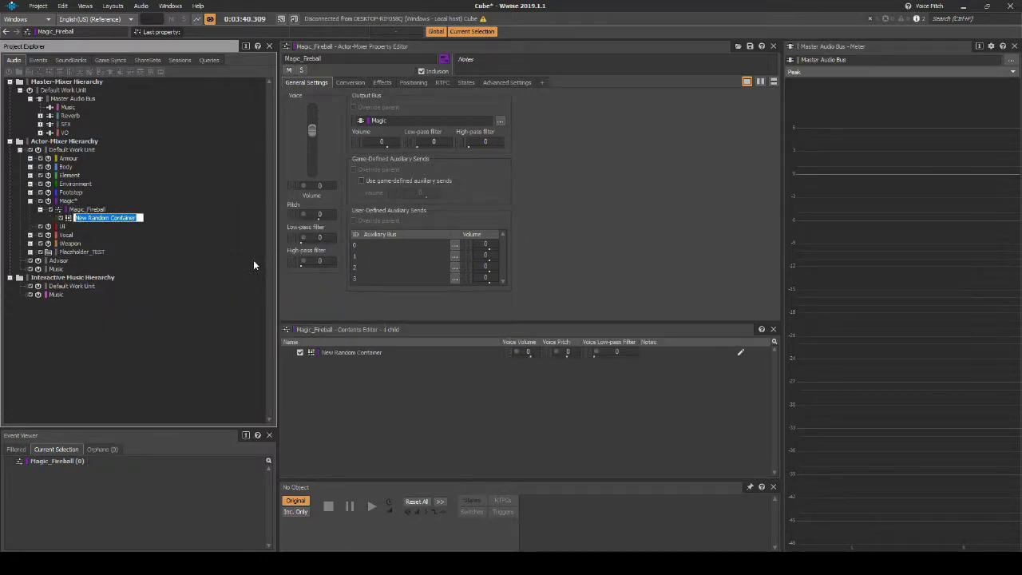
text(Magic_Fireball_Launch)
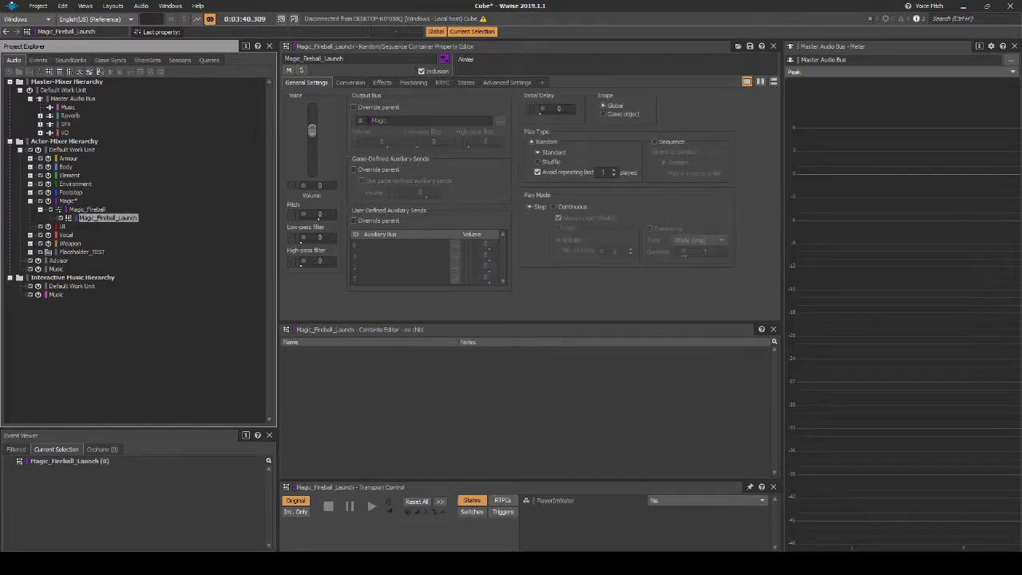
key(alt+Tab)
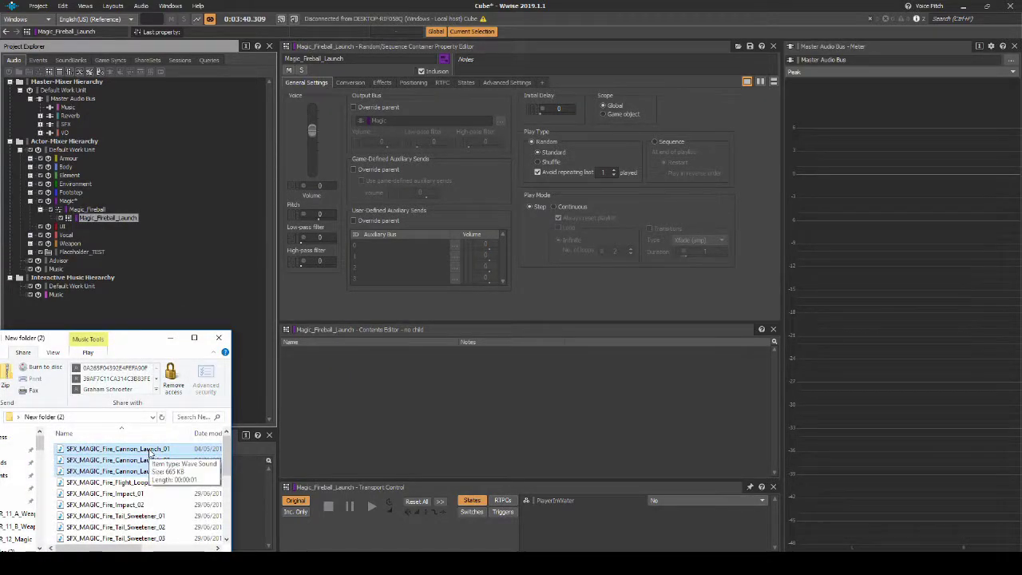
- Import the three SFX_MAGIC_Fire_Cannon_Launch wavs, storing originals in SFX\Magic\Fireball
drag(148, 453, 136, 226)
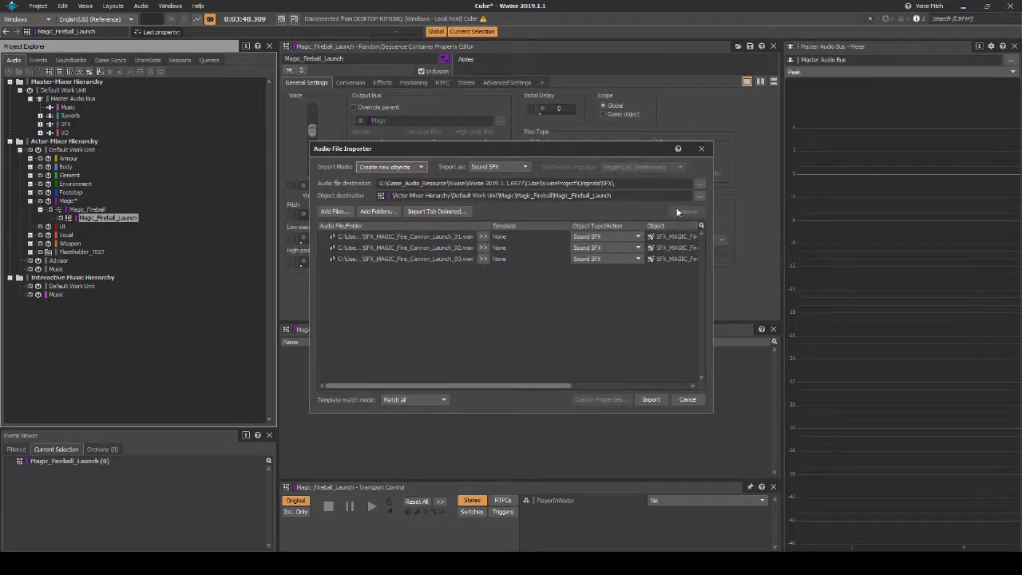
click(700, 183)
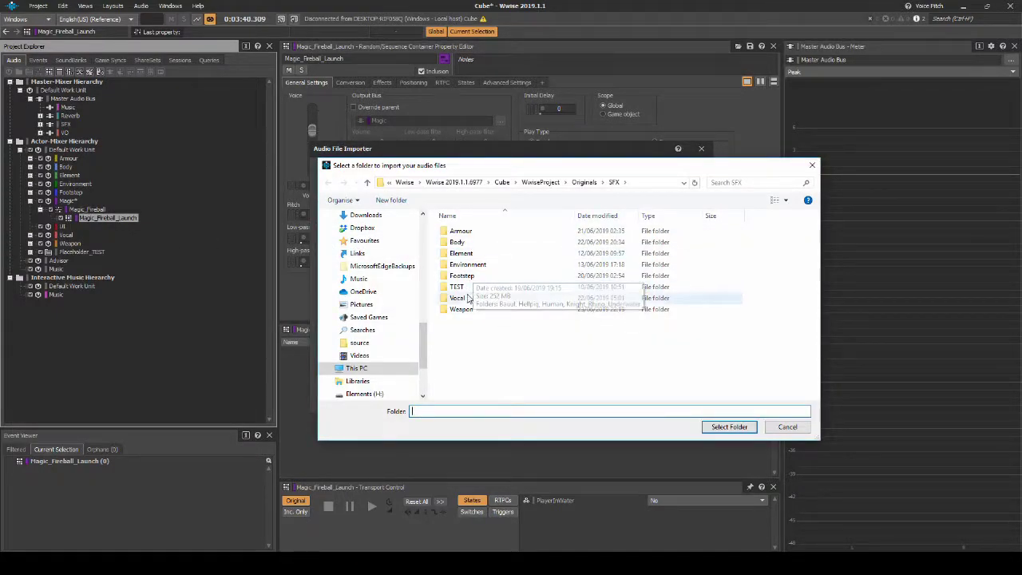
double_click(461, 294)
double_click(479, 236)
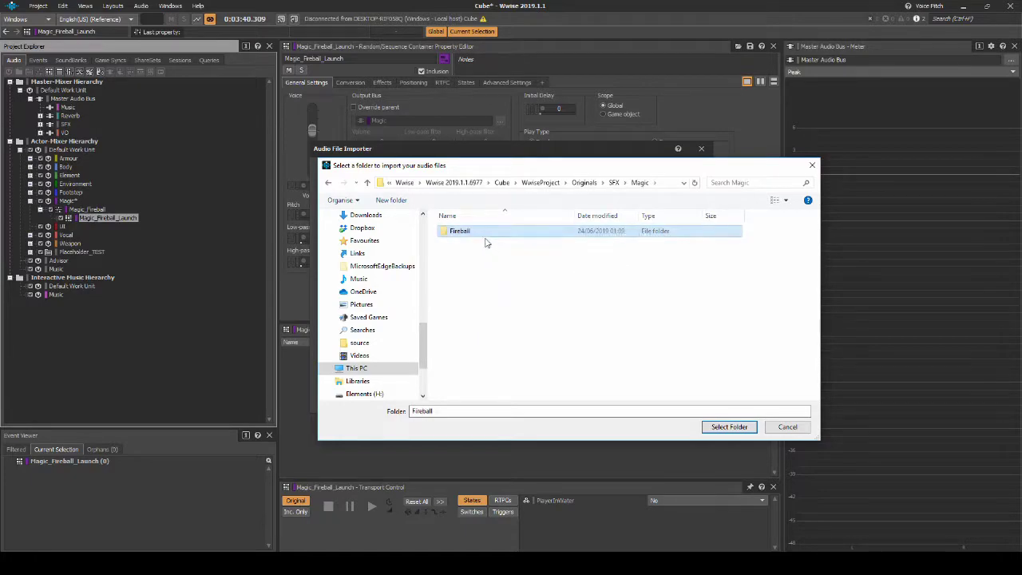
click(729, 426)
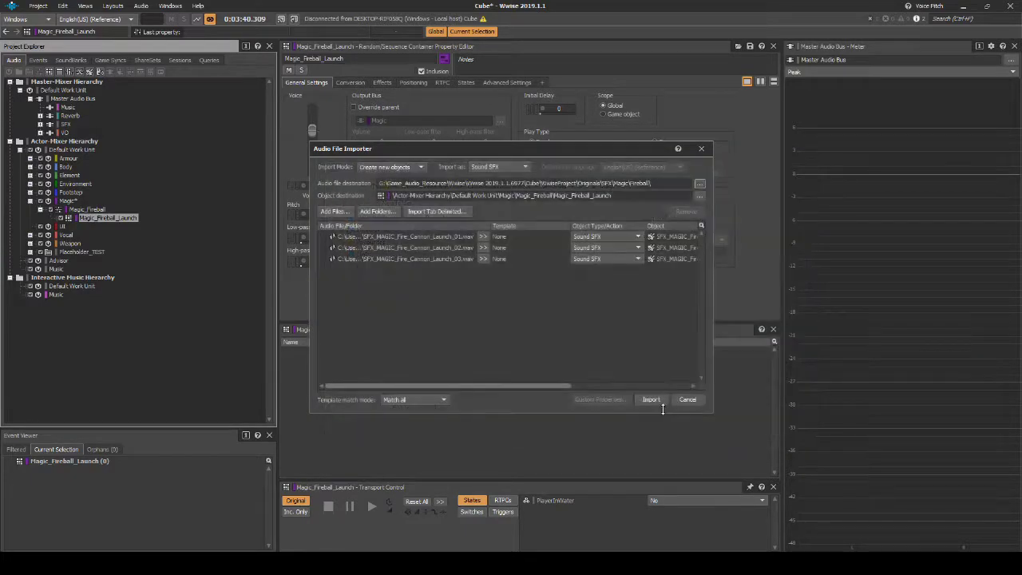
click(652, 400)
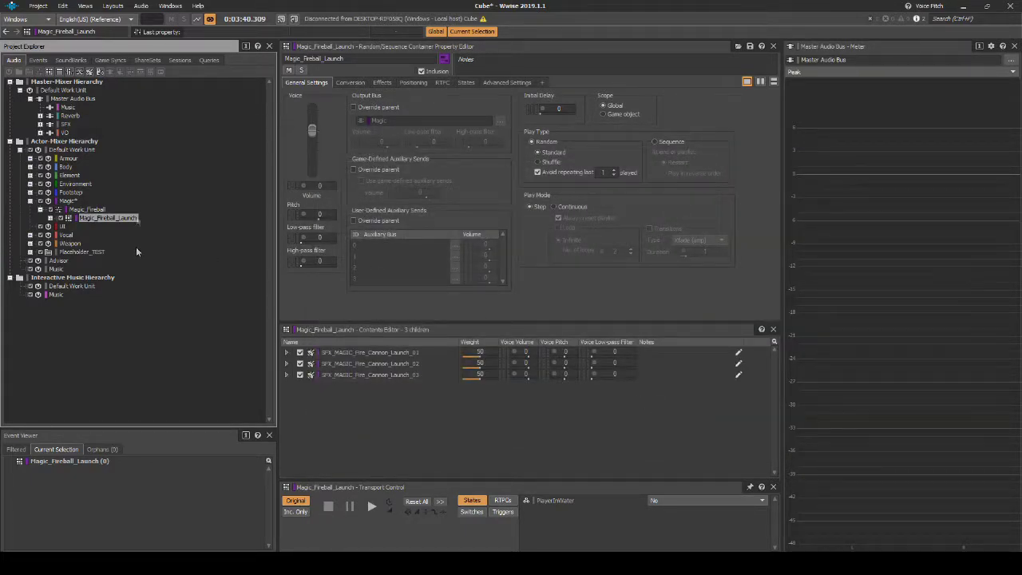
- Copy the Weapon_Fire_01, Weapon_Projectile_Flight_01 and Weapon_Projectile_Impact_01 attenuation ShareSets
click(146, 59)
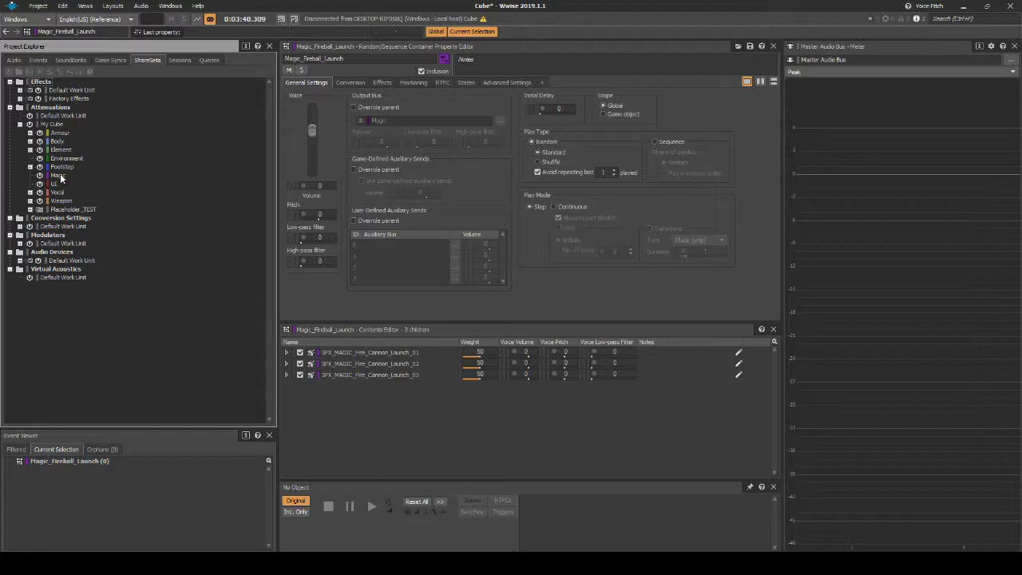
double_click(61, 200)
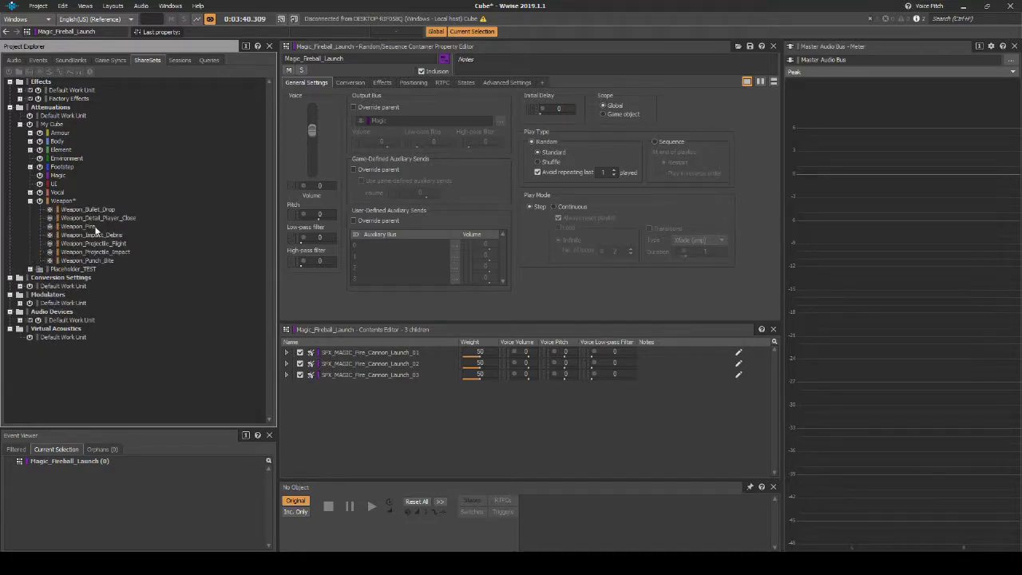
click(97, 228)
ctrl+click(122, 245)
ctrl+click(121, 252)
right_click(121, 253)
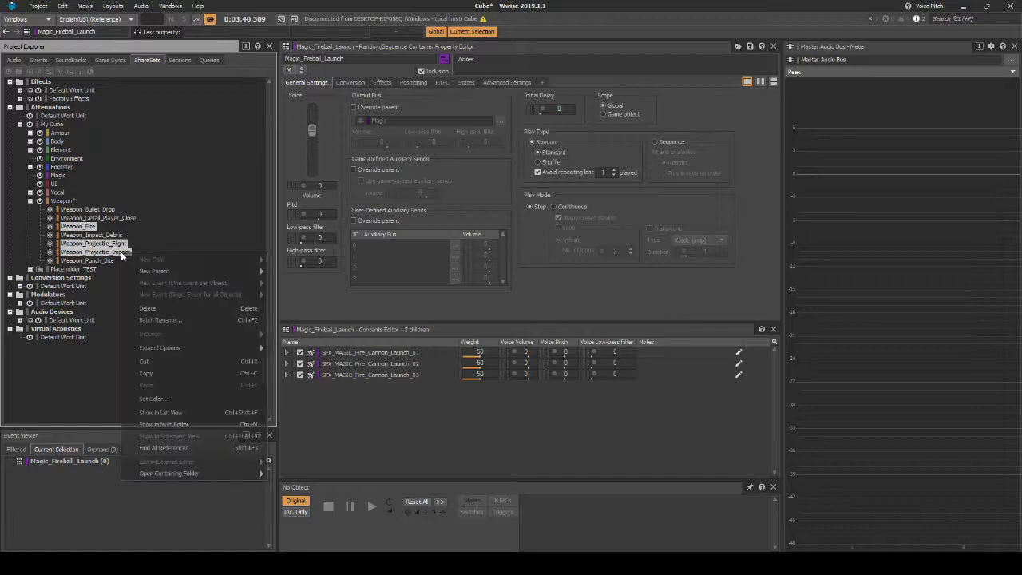
click(175, 374)
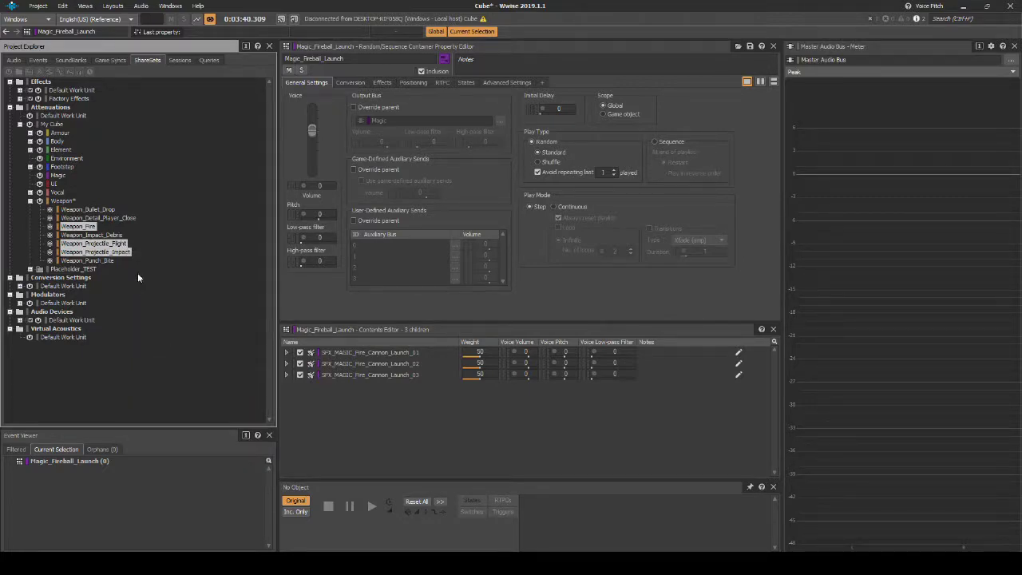
- Paste the three copied attenuations into the Magic attenuation folder
click(60, 178)
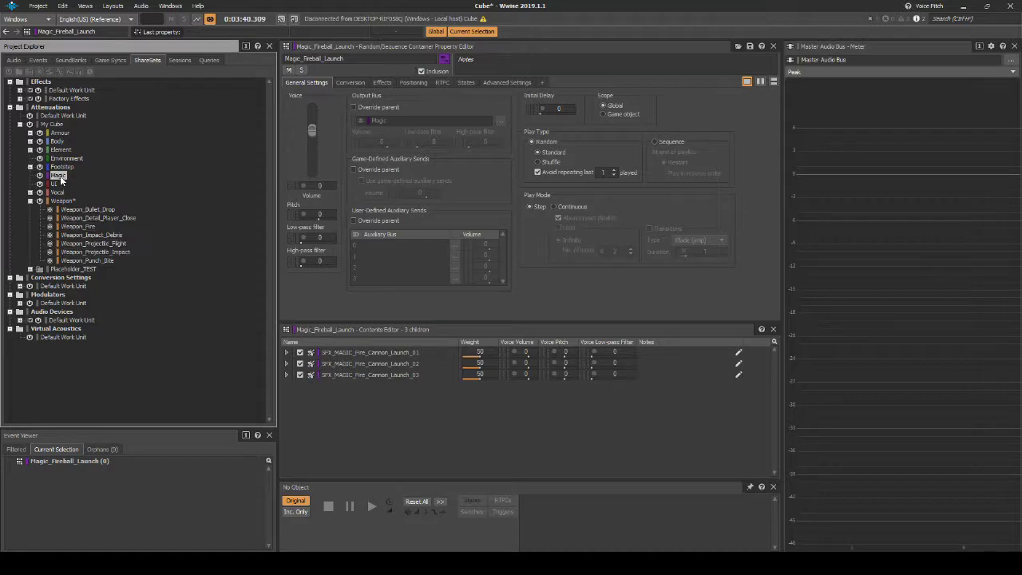
right_click(60, 178)
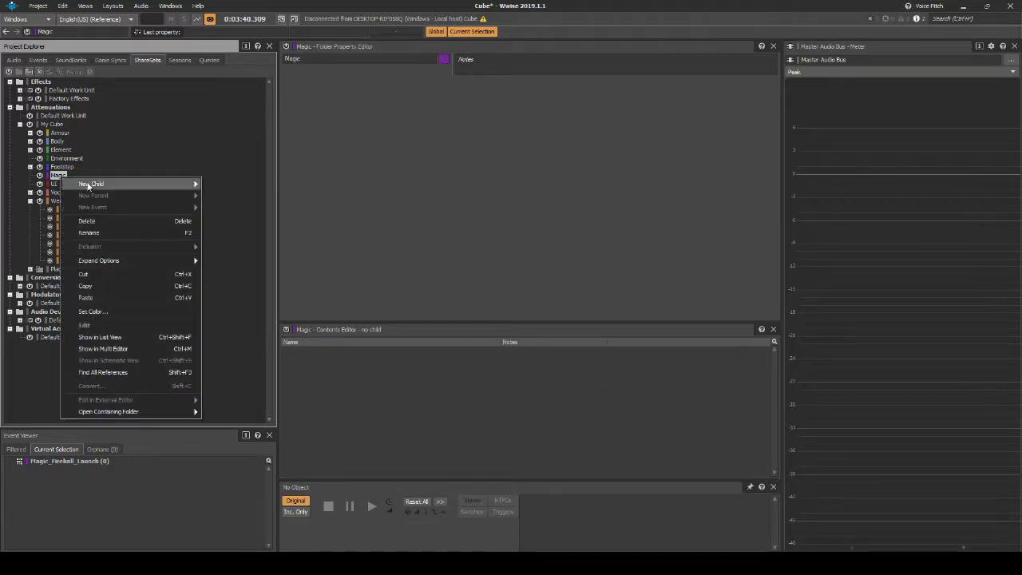
click(86, 297)
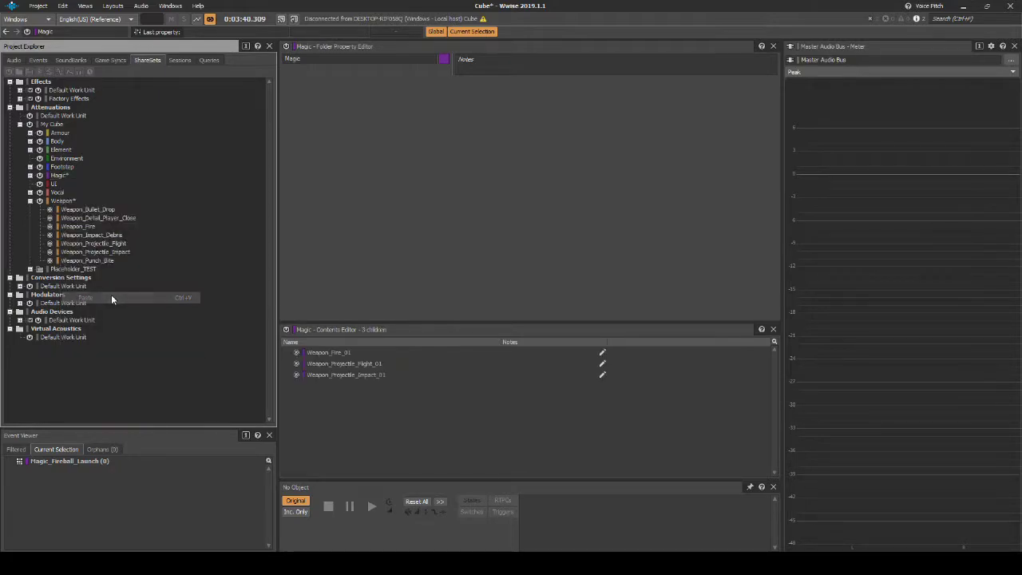
click(30, 176)
- Batch rename the three attenuations, replacing Weapon with Magic and removing _01
click(74, 186)
shift+click(100, 200)
key(F2)
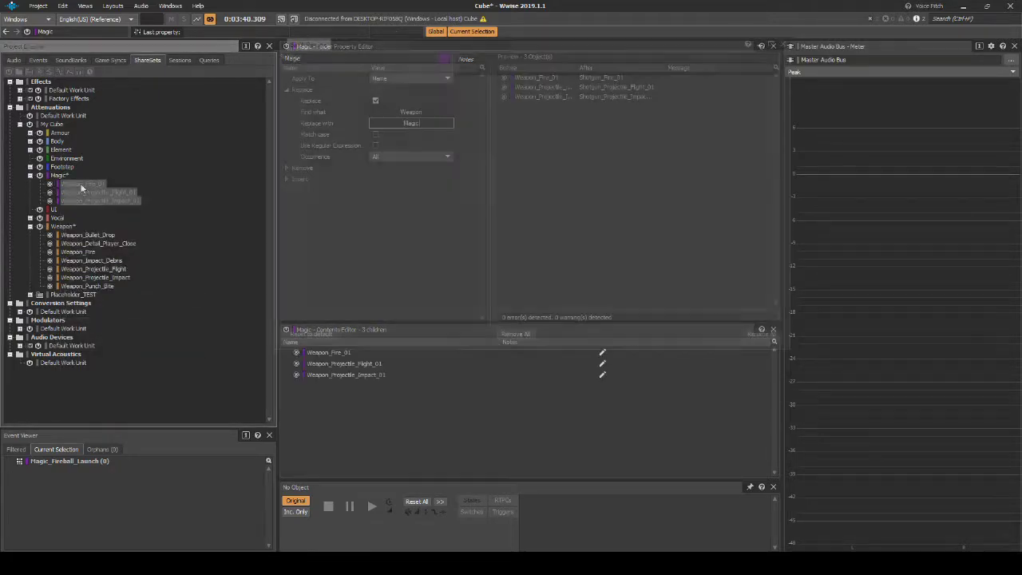
click(758, 334)
click(432, 112)
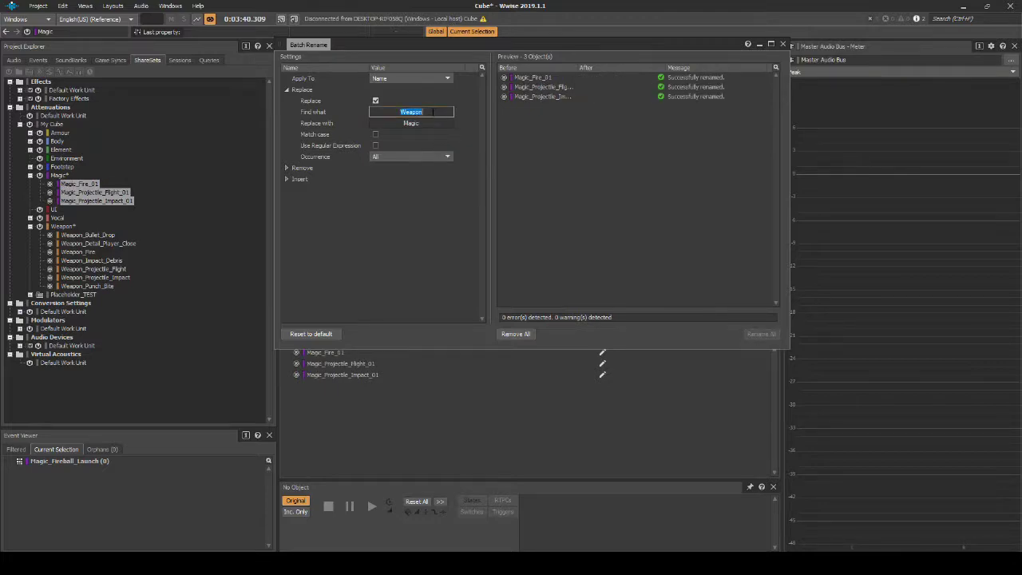
text(_01)
click(438, 122)
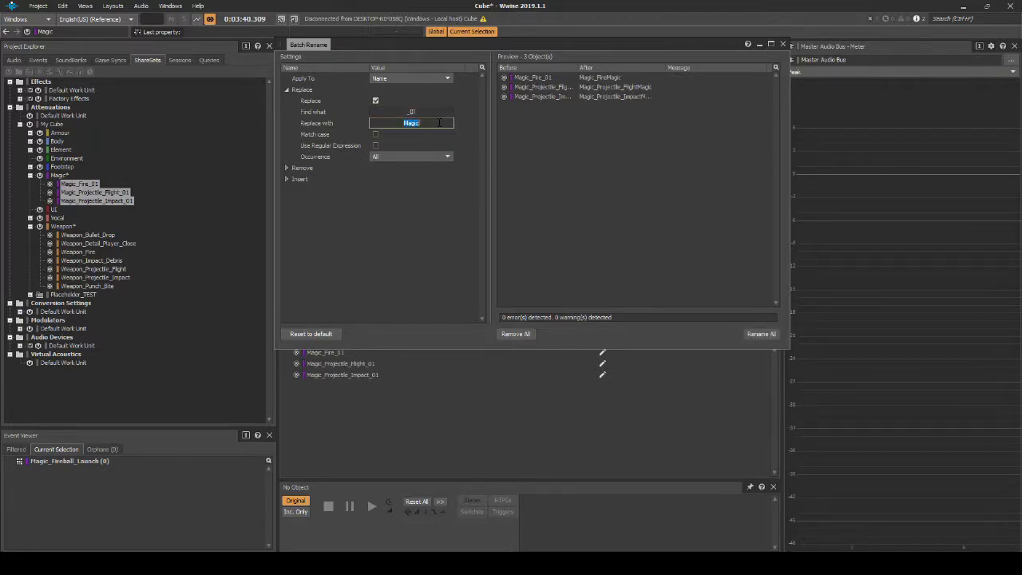
key(BackSpace)
click(760, 334)
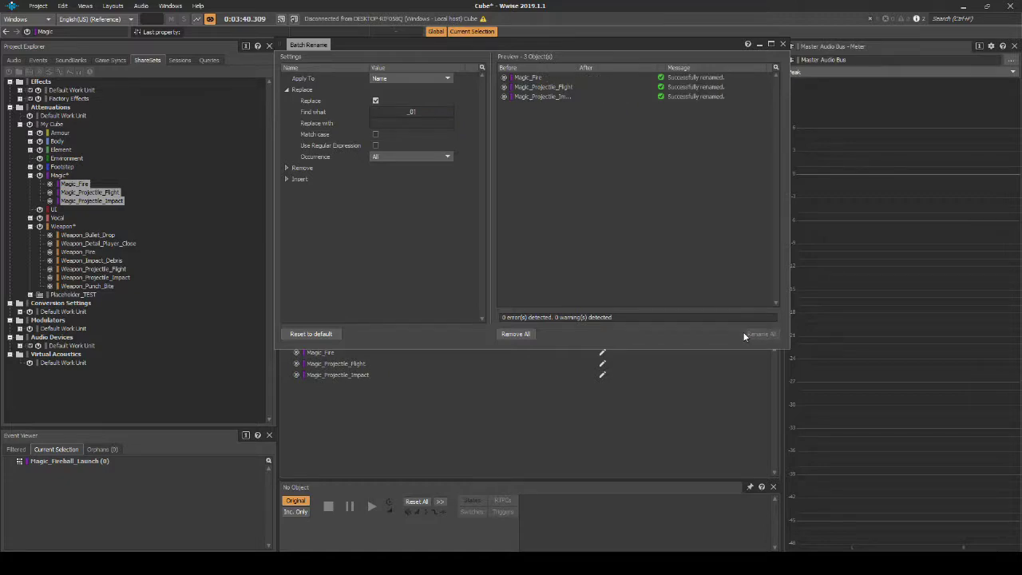
click(782, 45)
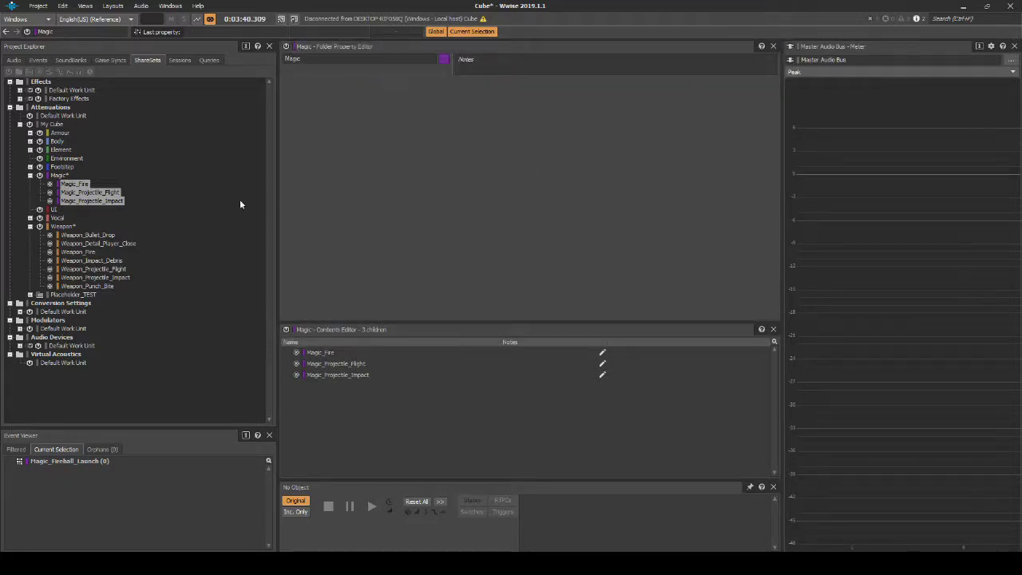
- Rename Magic_Fire to Magic_Launch and return to the Audio hierarchy
click(74, 184)
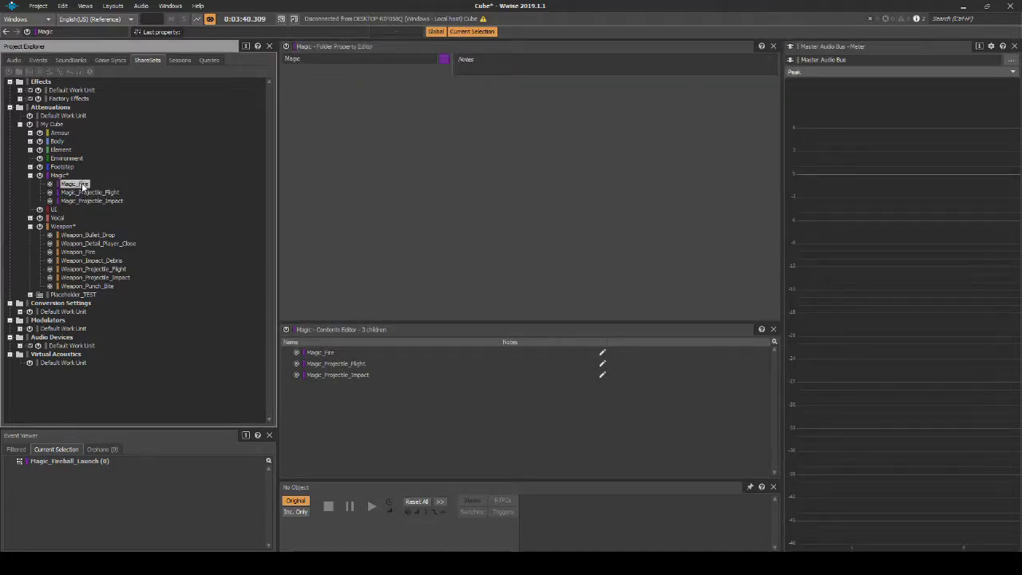
click(80, 184)
key(BackSpace)
key(BackSpace)
key(BackSpace)
key(BackSpace)
text(Launch)
key(Return)
click(16, 61)
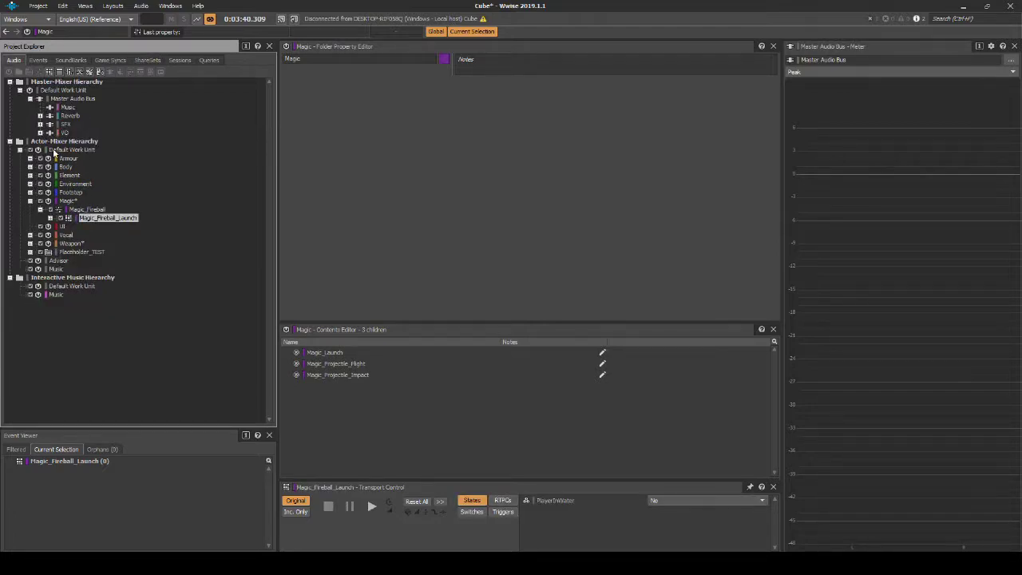
- Override parent positioning on Magic_Fireball_Launch and set 3D spatialization to Position + Orientation
click(103, 218)
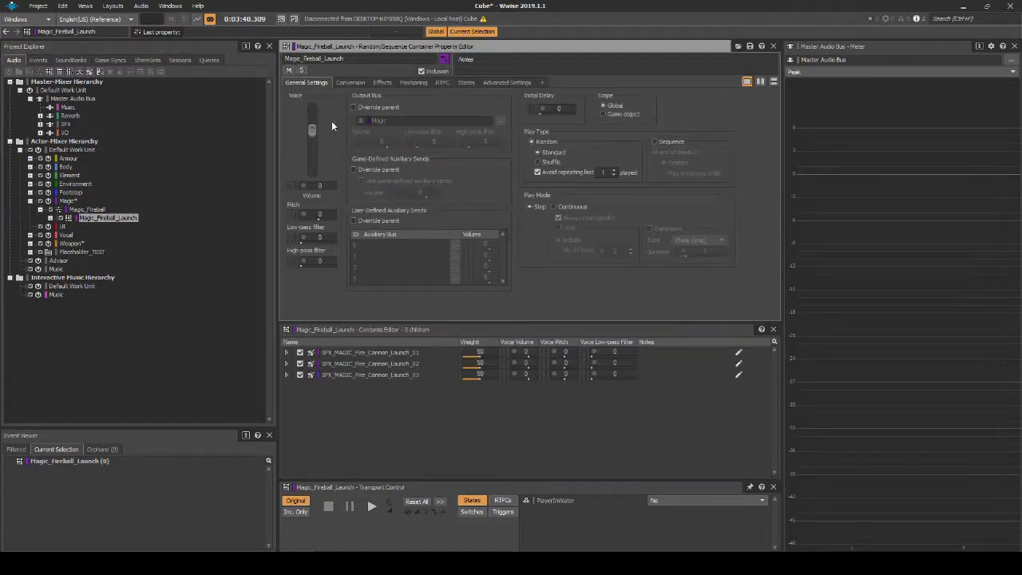
click(401, 84)
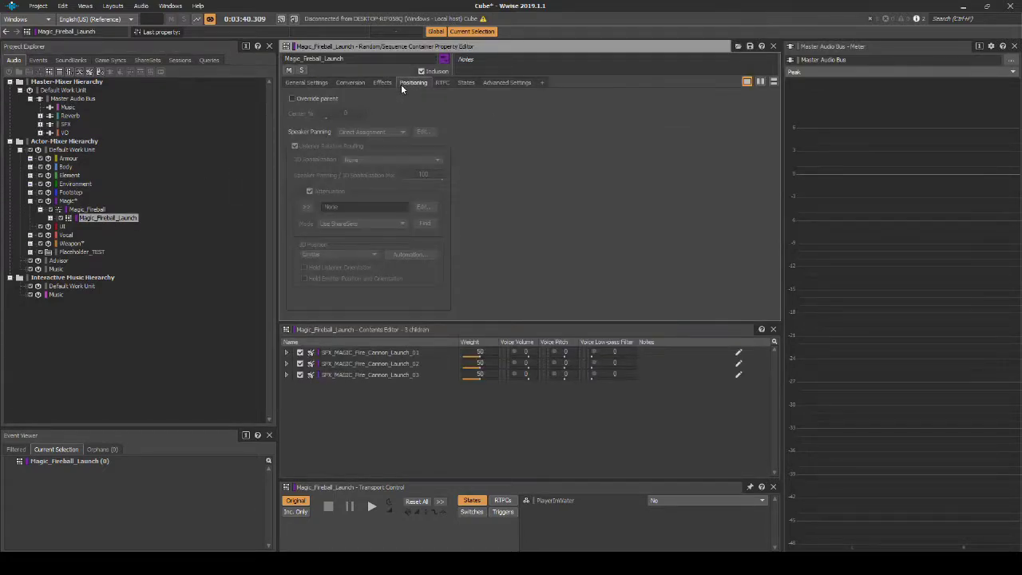
click(292, 99)
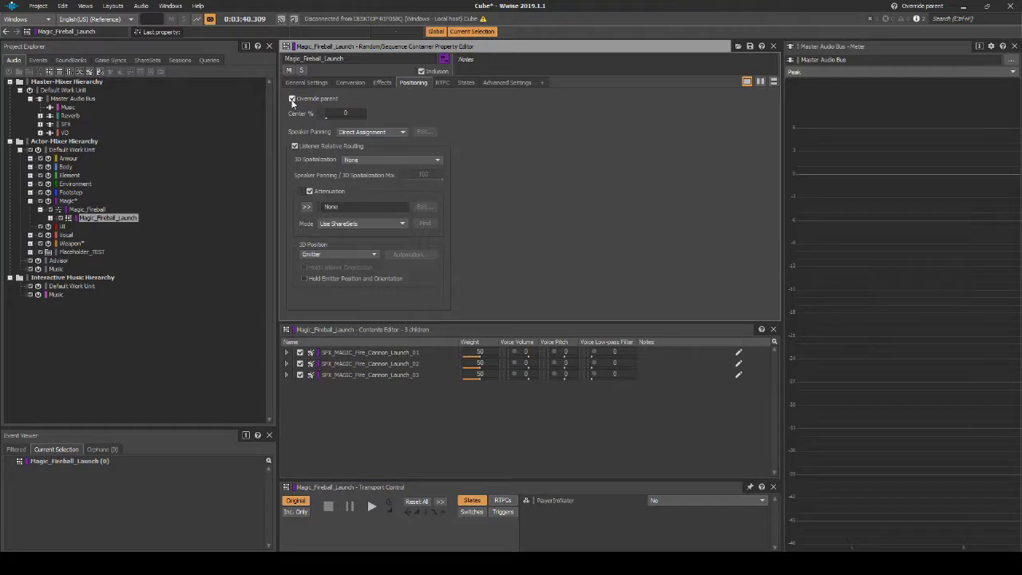
click(361, 161)
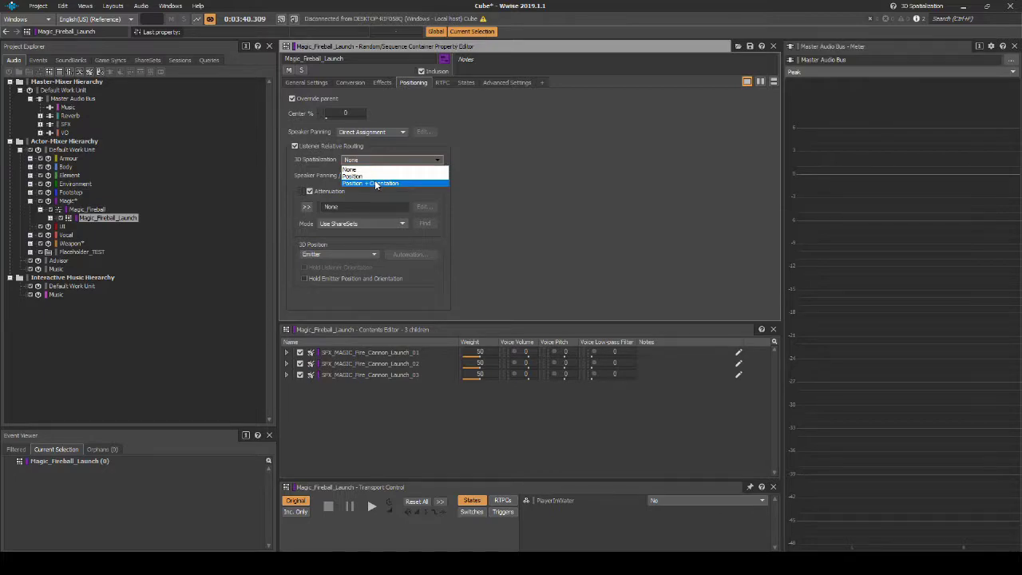
click(376, 184)
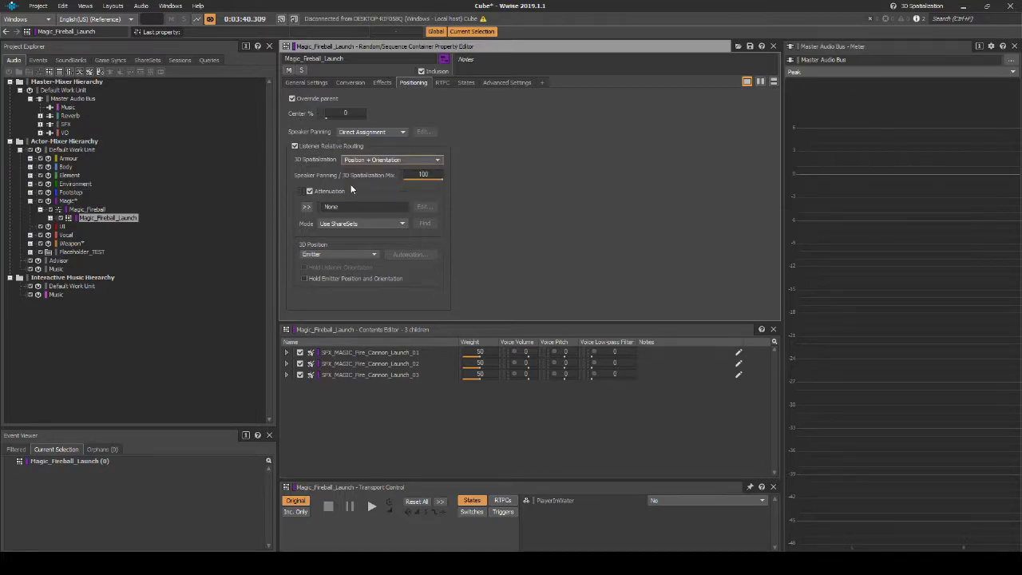
- Assign the Magic_Launch attenuation ShareSet from My Cube > Magic
click(306, 207)
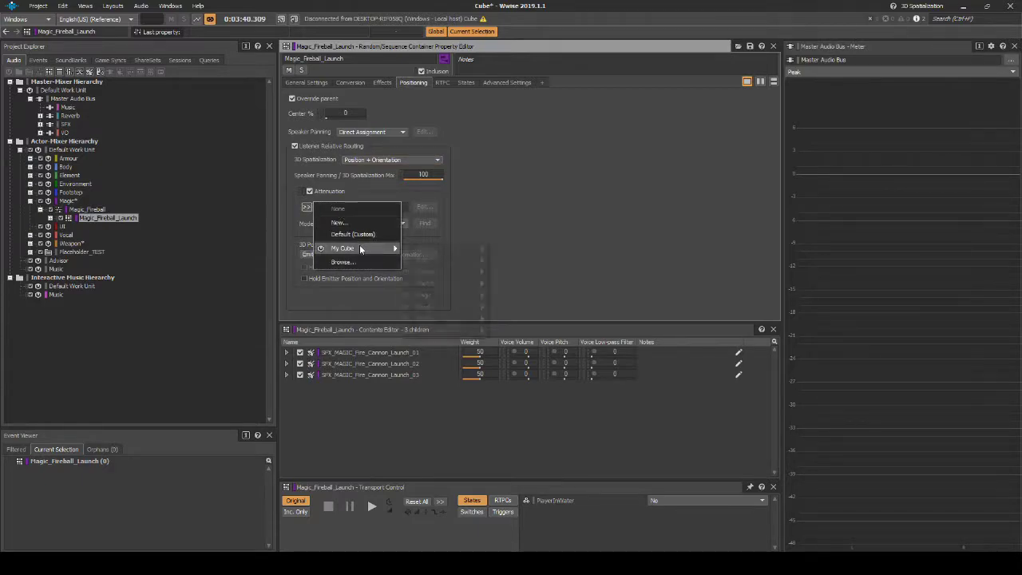
mouse_move(360, 244)
mouse_move(434, 245)
mouse_move(433, 294)
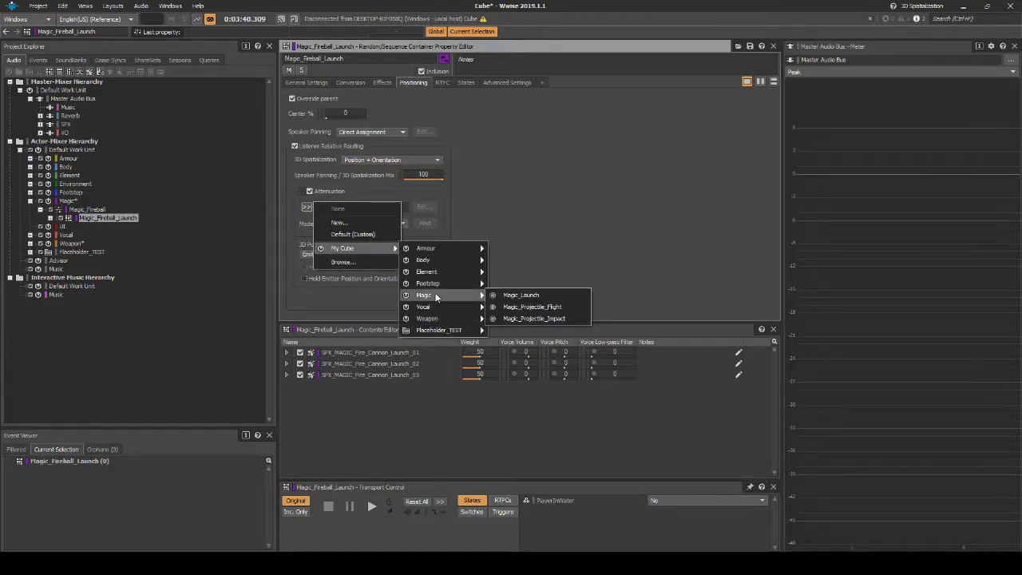
click(528, 297)
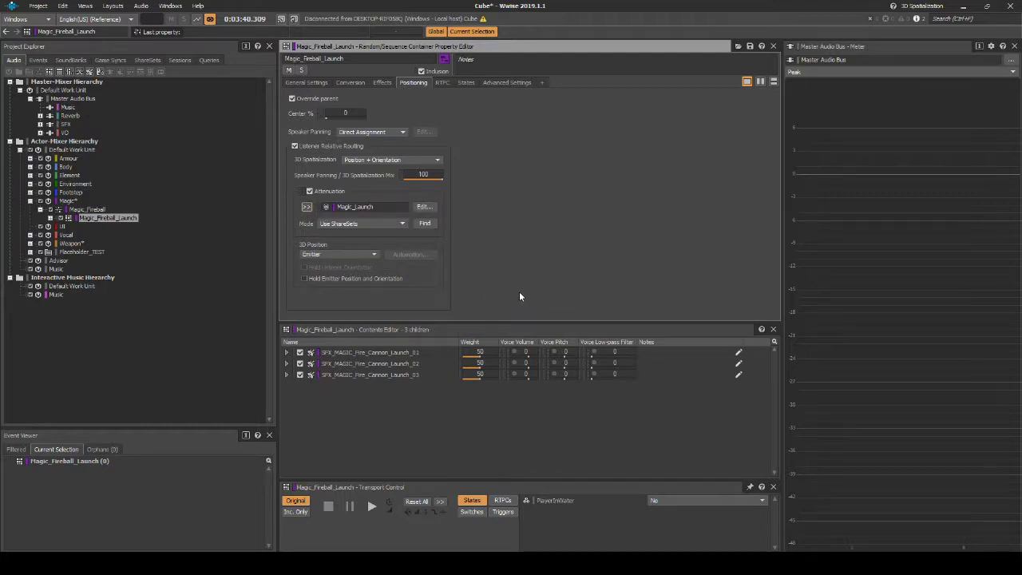
- Add a virtual folder named Magic_Fireball under the Magic events folder
click(37, 59)
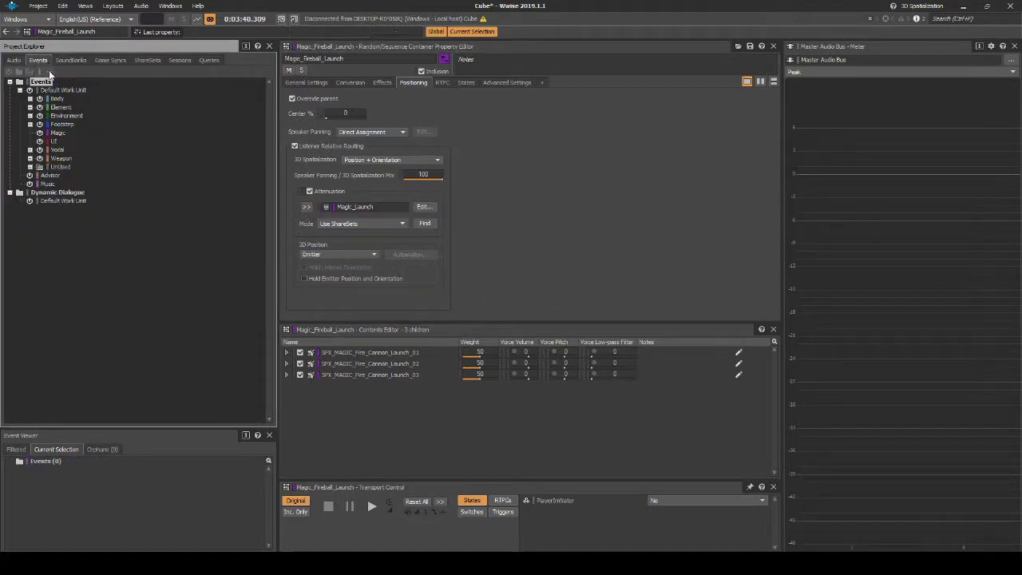
click(59, 133)
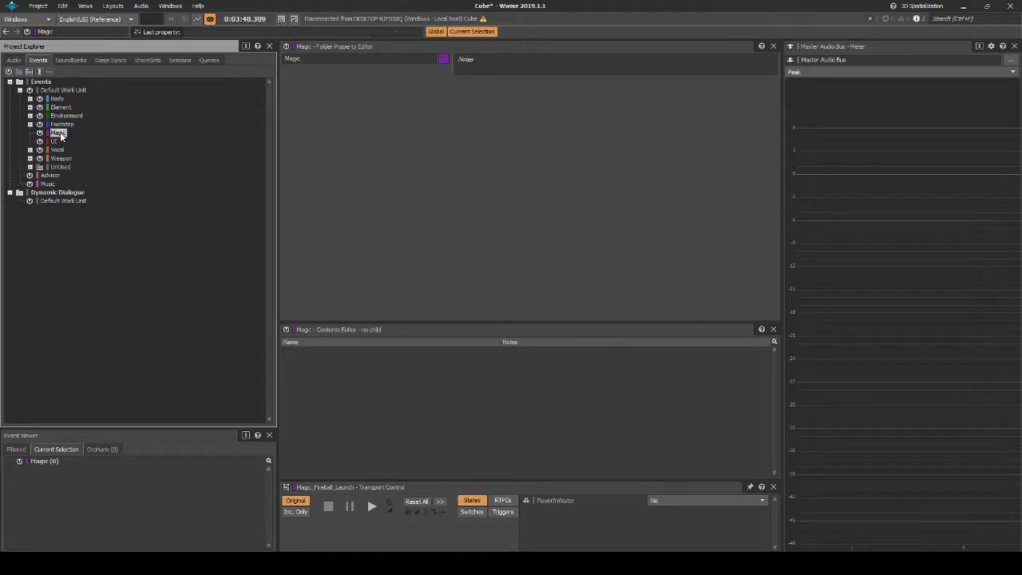
right_click(60, 136)
mouse_move(99, 140)
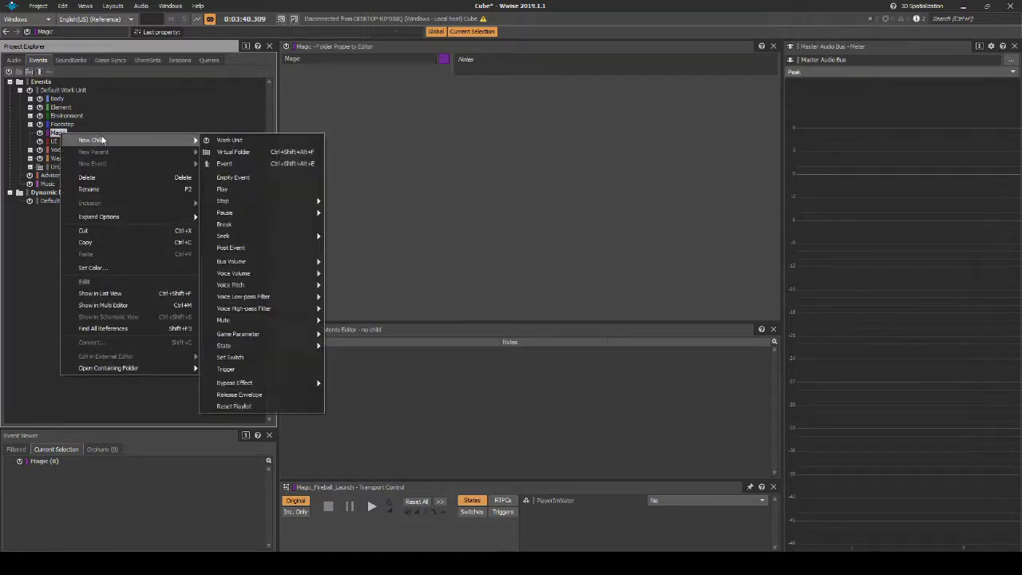
click(237, 151)
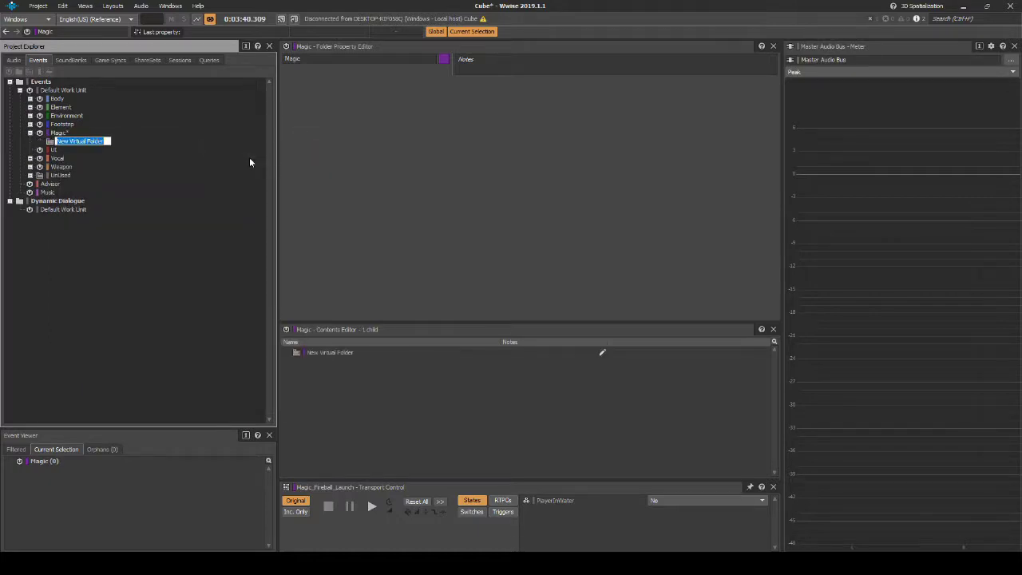
text(Magic_Fireball)
key(Return)
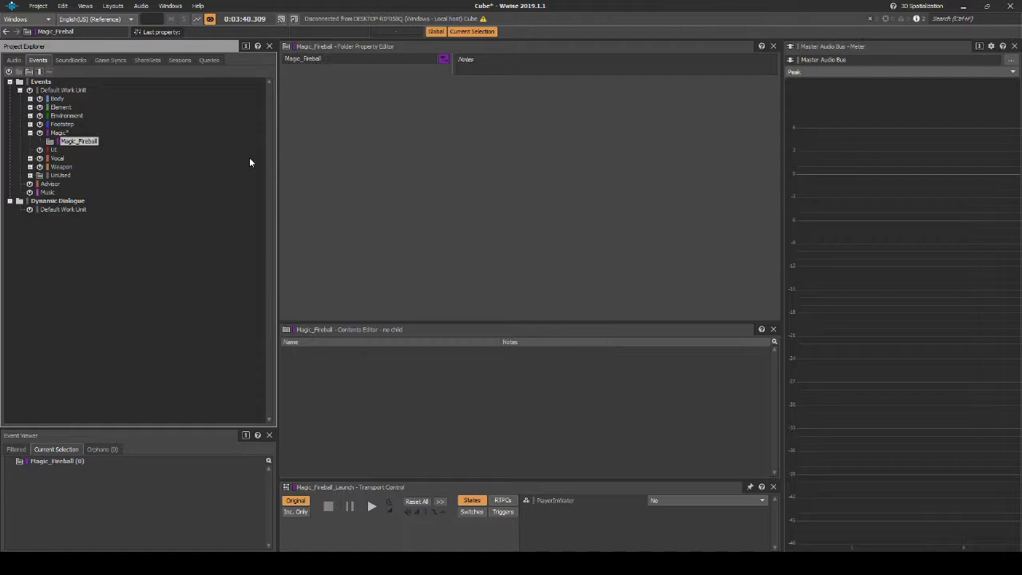
click(29, 175)
- Cut the six End, Fire and Hit Fireball events for Monster and Player from UnUsed
scroll(109, 200, down, 5)
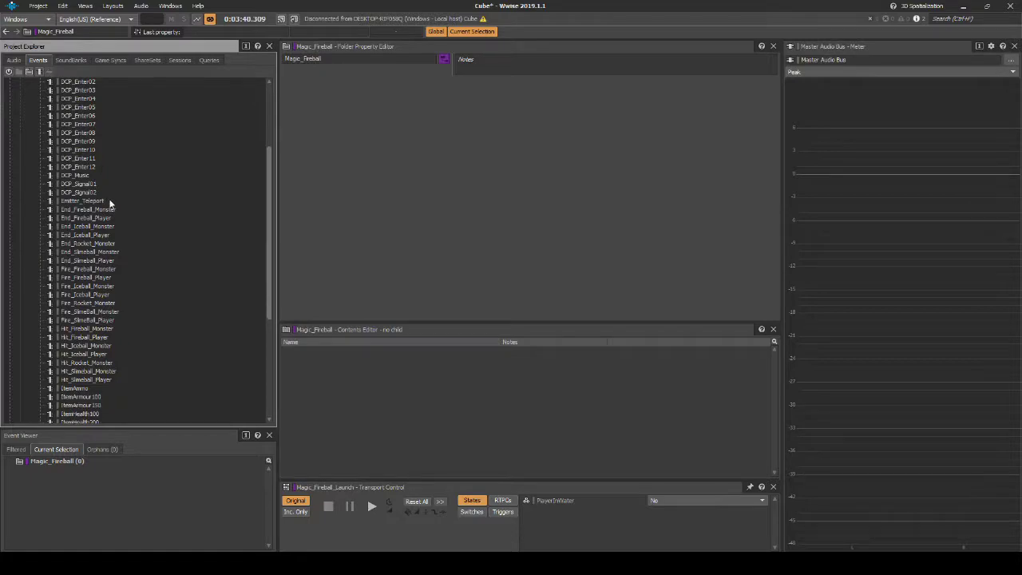
click(113, 209)
shift+click(104, 218)
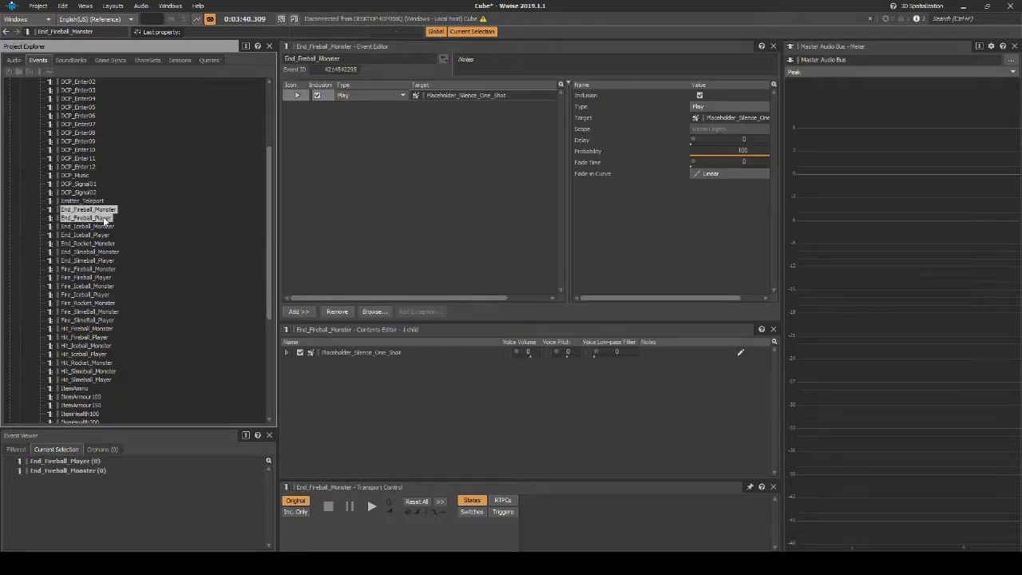
ctrl+click(104, 270)
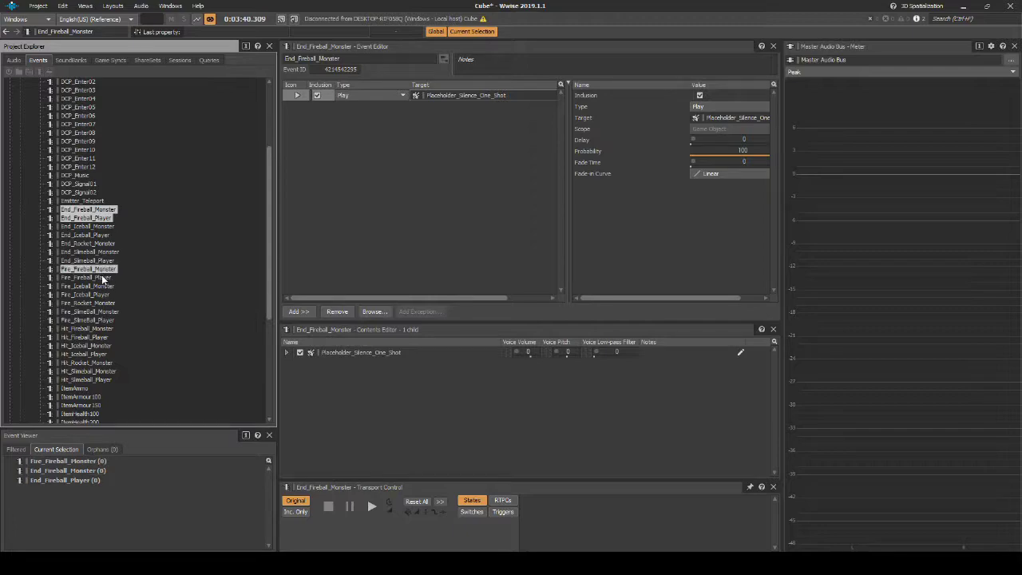
ctrl+click(103, 277)
ctrl+click(105, 329)
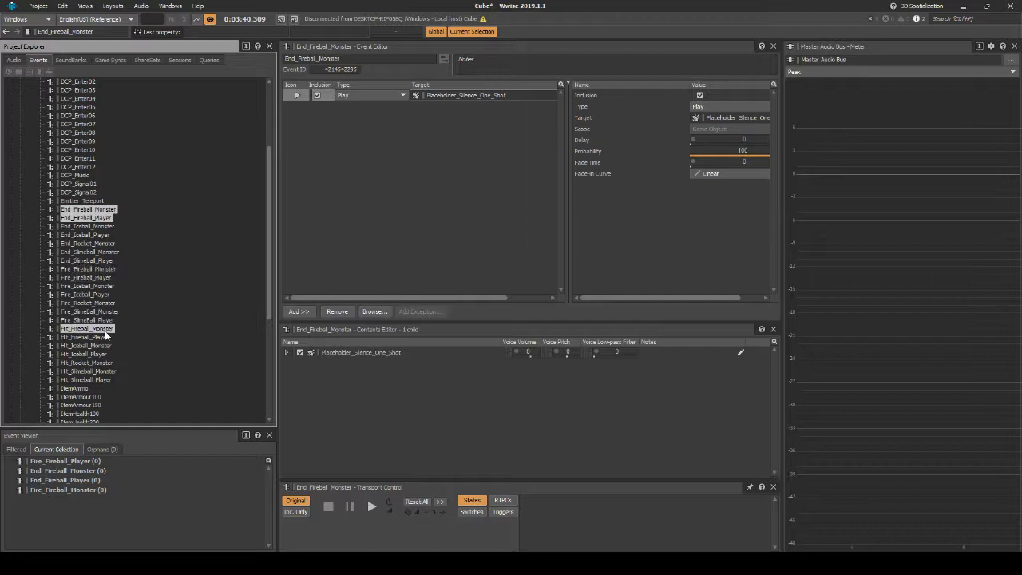
ctrl+click(103, 337)
right_click(103, 338)
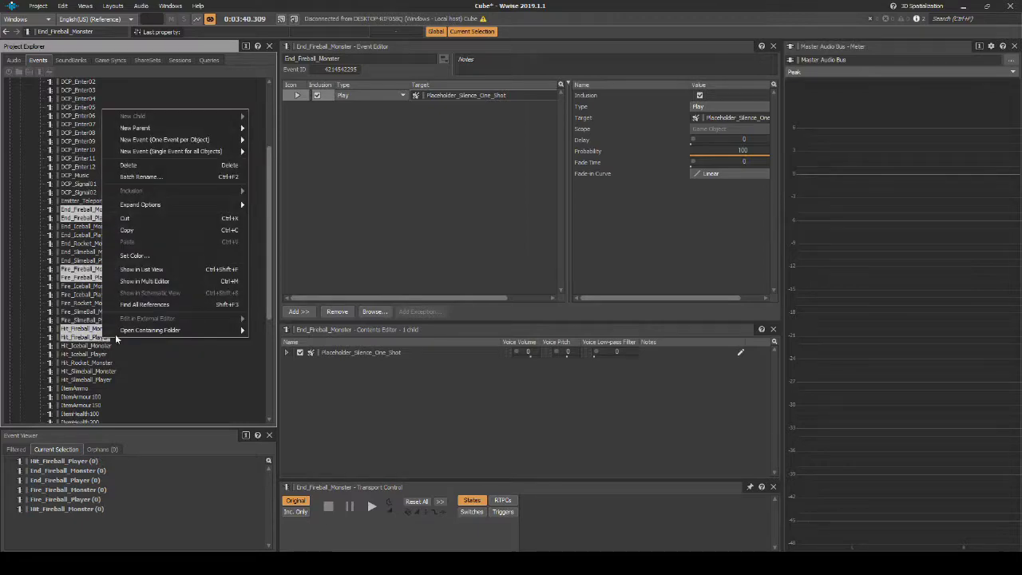
click(155, 215)
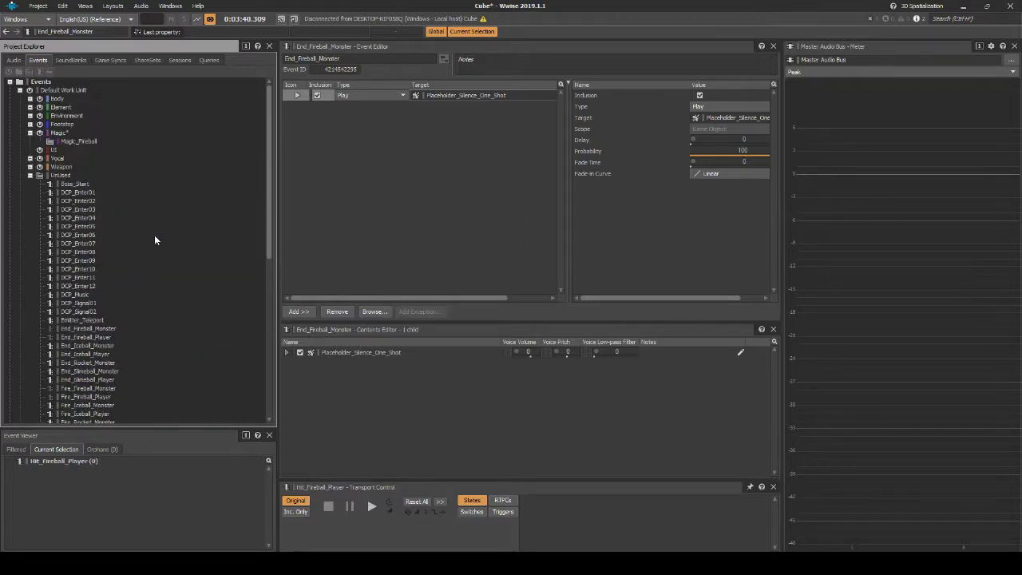
- Paste the six fireball events into the Magic_Fireball events folder
click(86, 140)
right_click(89, 140)
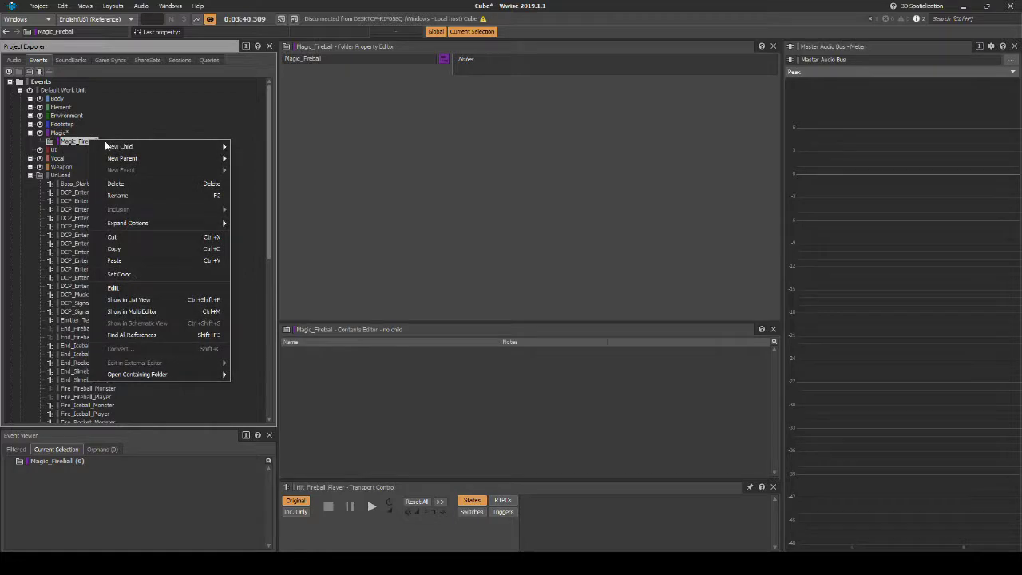
click(115, 260)
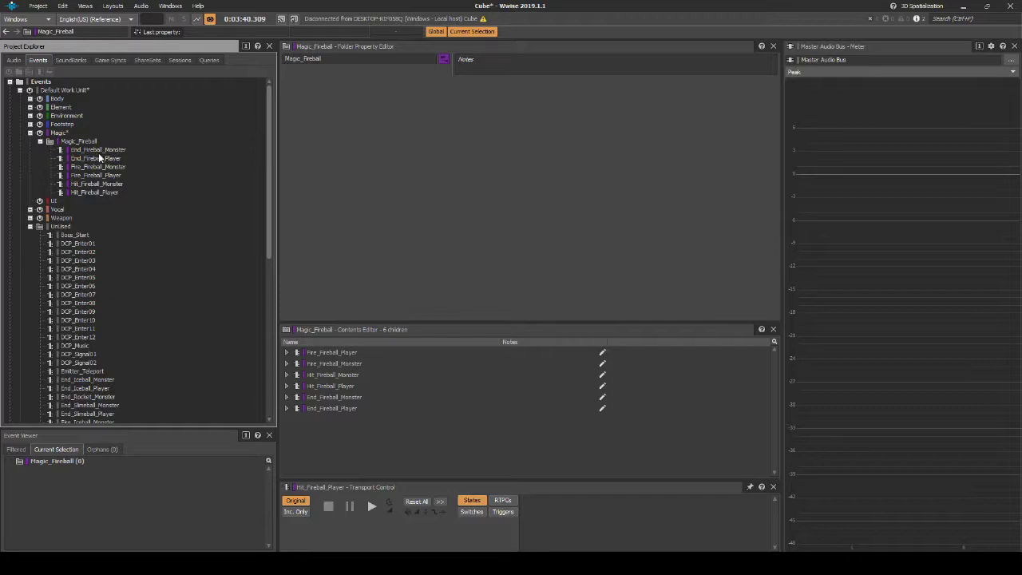
click(101, 168)
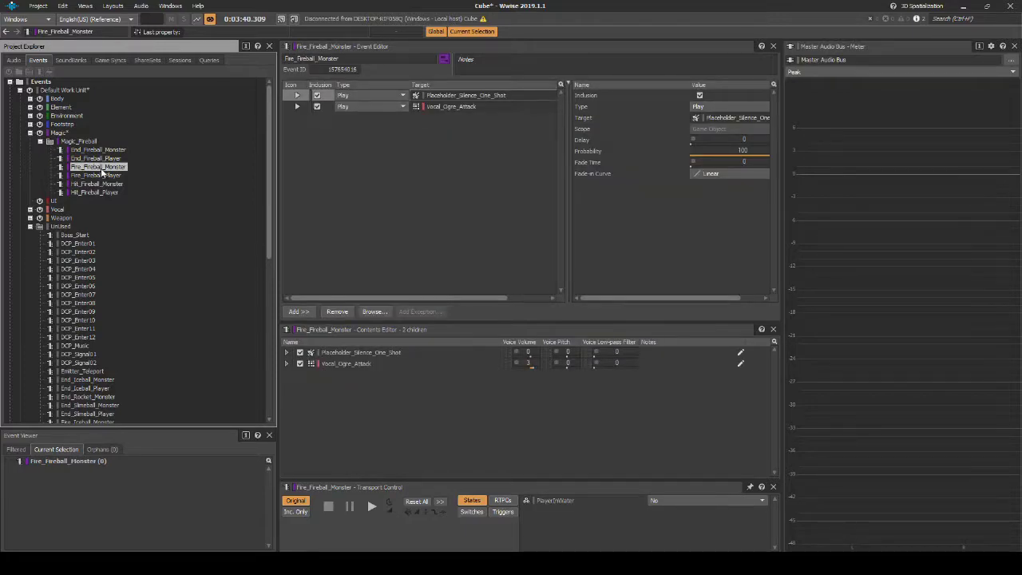
- Make Magic_Fireball_Launch the target of Fire_Fireball_Monster's first Play action
click(16, 61)
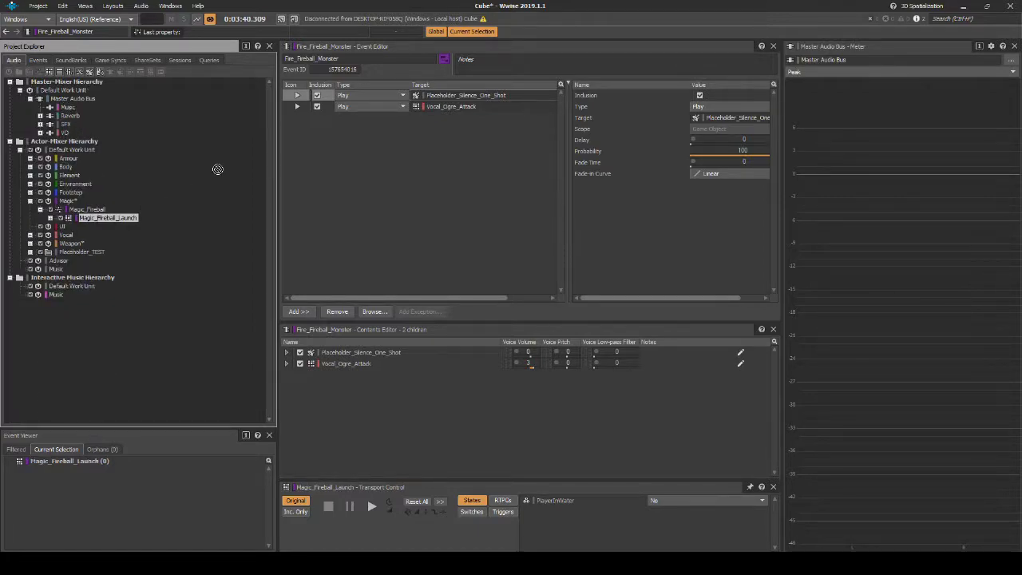
drag(108, 217, 431, 97)
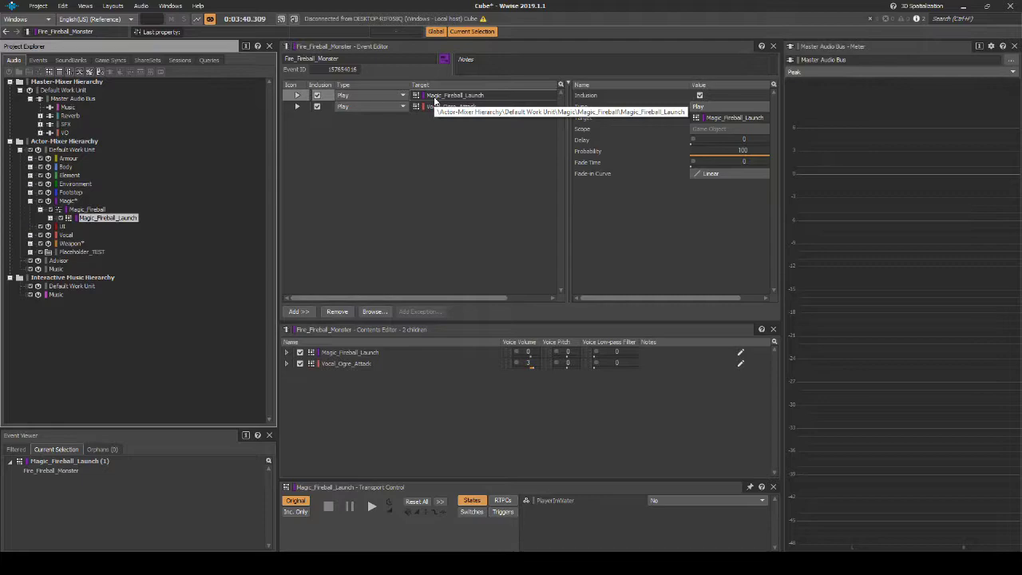
click(37, 5)
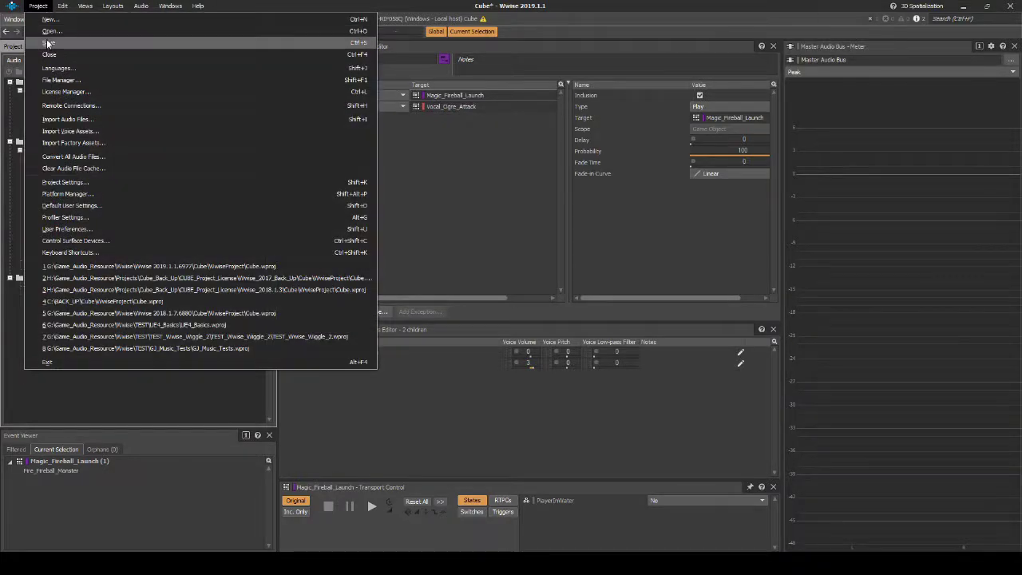
- Save the project and generate the selected SoundBanks in the SoundBank layout
click(47, 43)
click(113, 5)
click(122, 41)
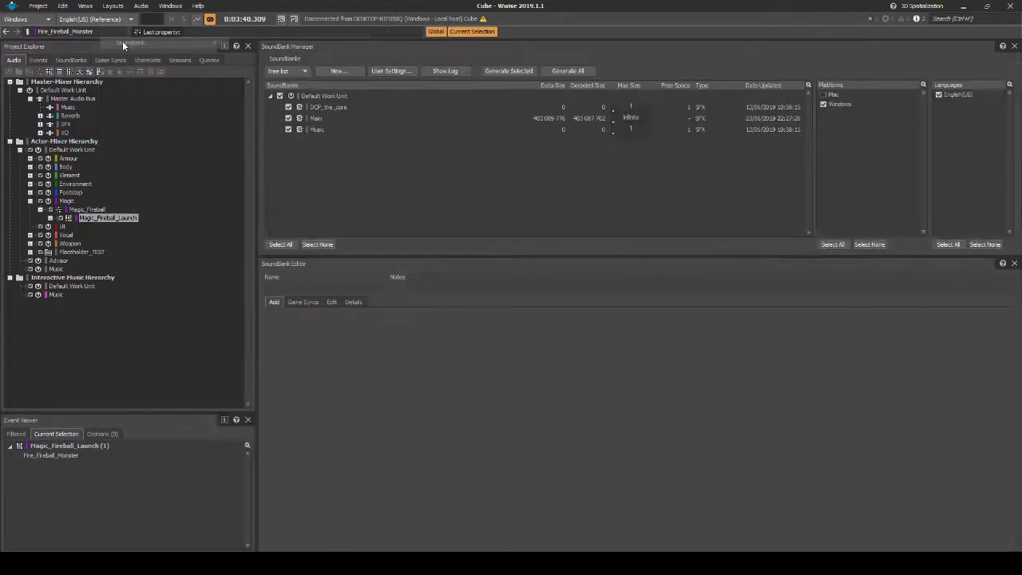
click(516, 73)
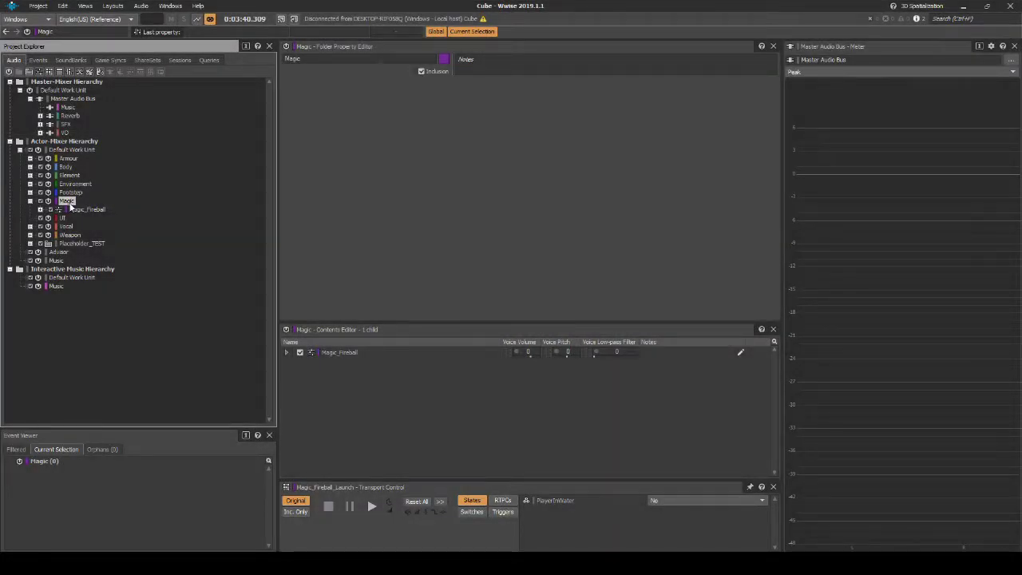
- Drag SFX_MAGIC_Fire_Flight_Loop_01 from File Explorer onto the Magic_Fireball actor-mixer
click(69, 150)
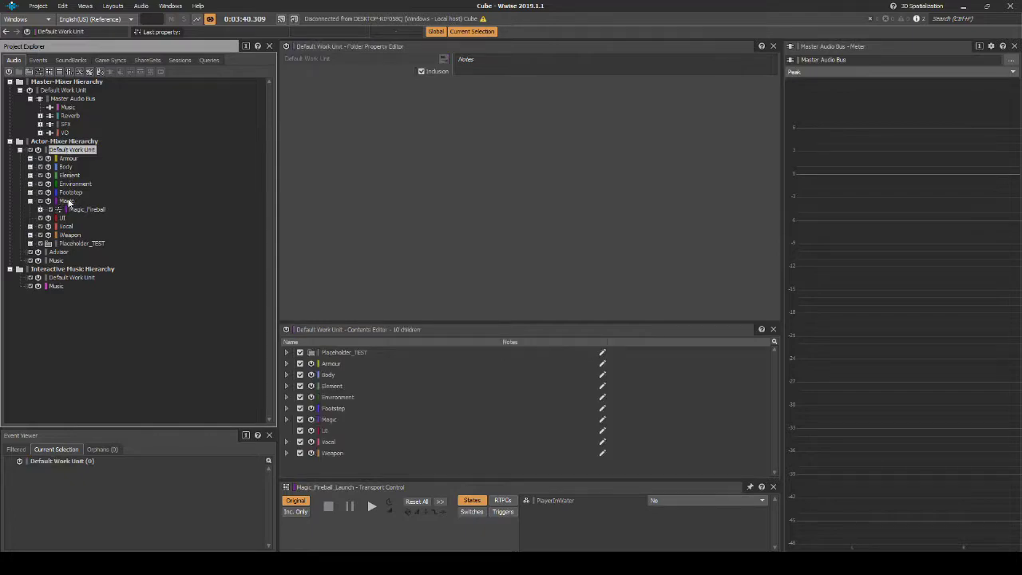
click(67, 200)
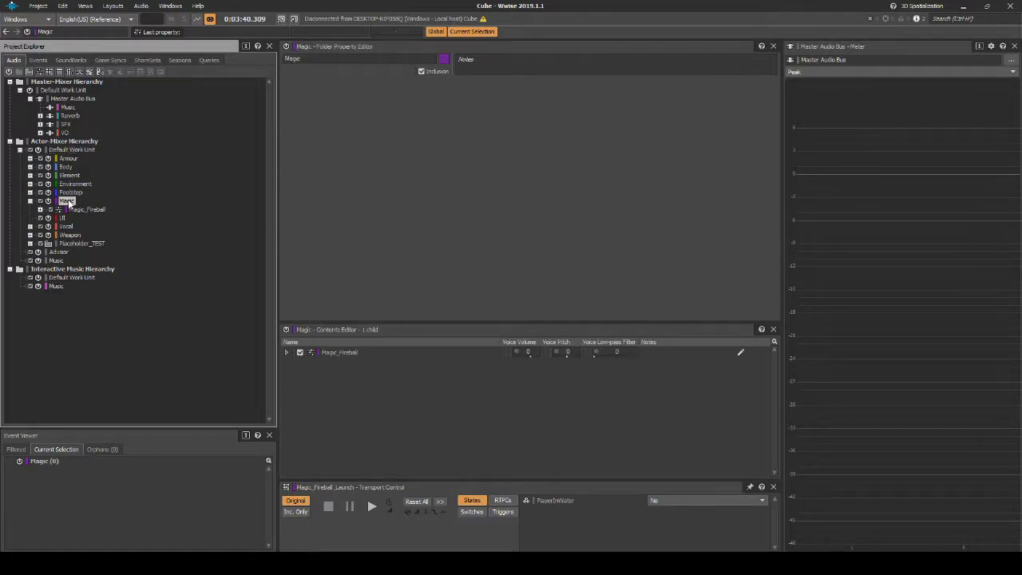
click(82, 209)
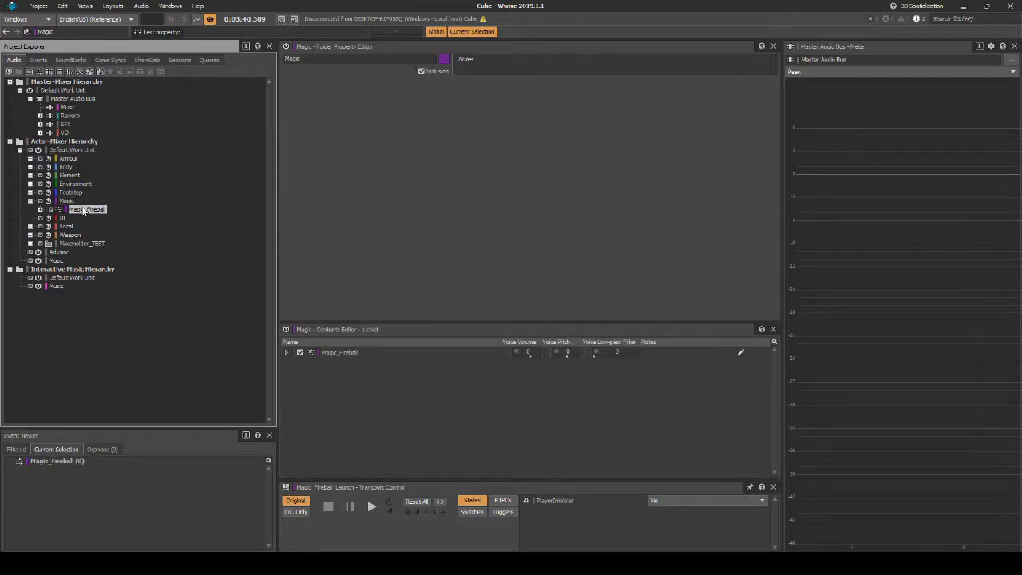
key(alt+Tab)
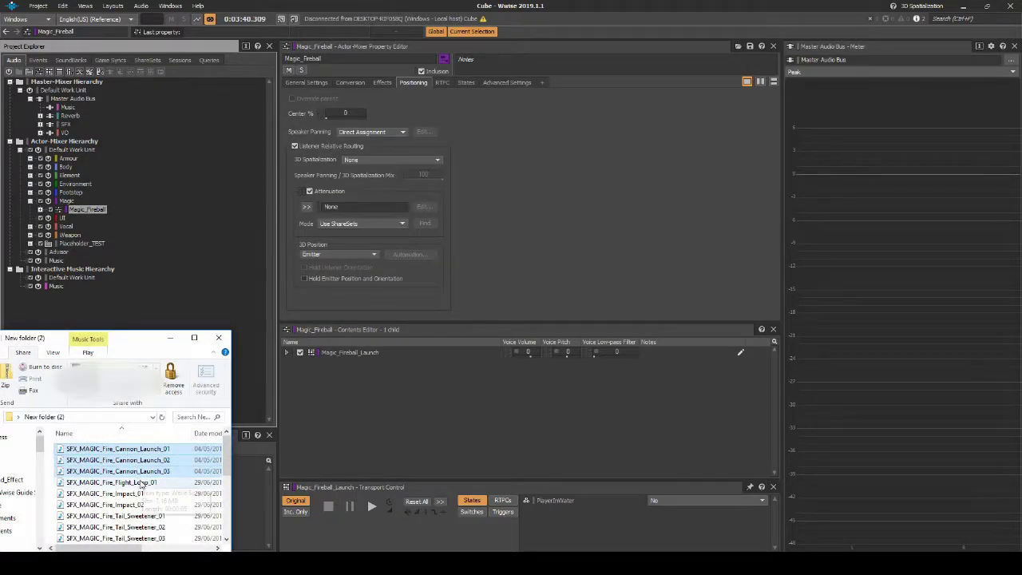
drag(142, 483, 95, 209)
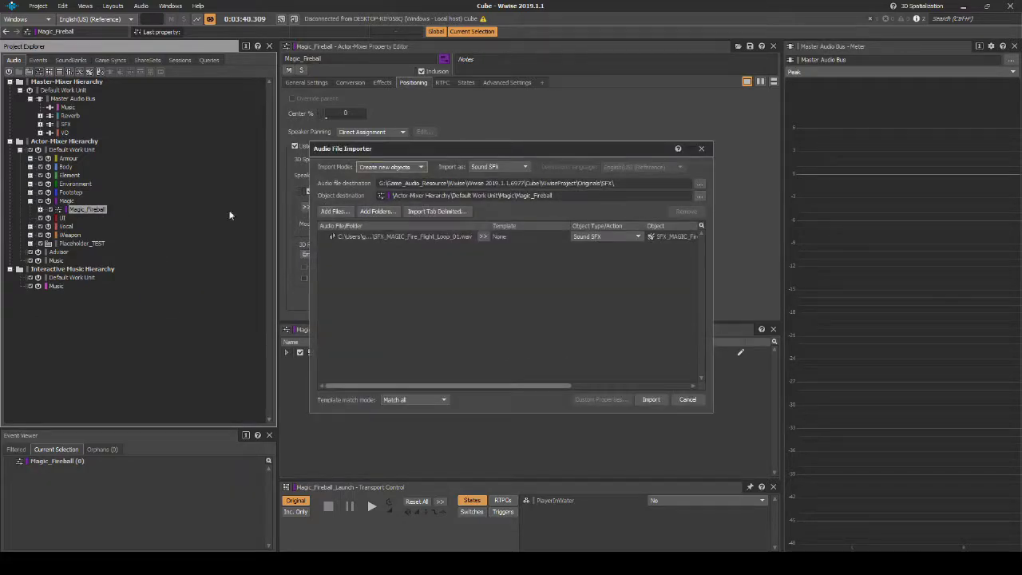
- Import the flight loop with its original stored in SFX\Magic\Fireball
click(698, 185)
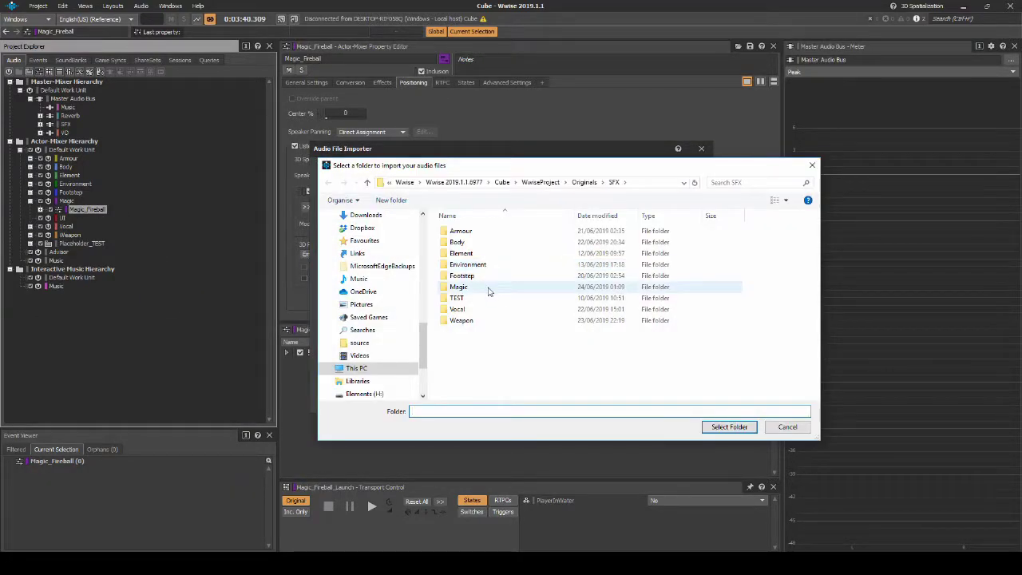
double_click(493, 289)
click(485, 233)
double_click(485, 233)
click(725, 426)
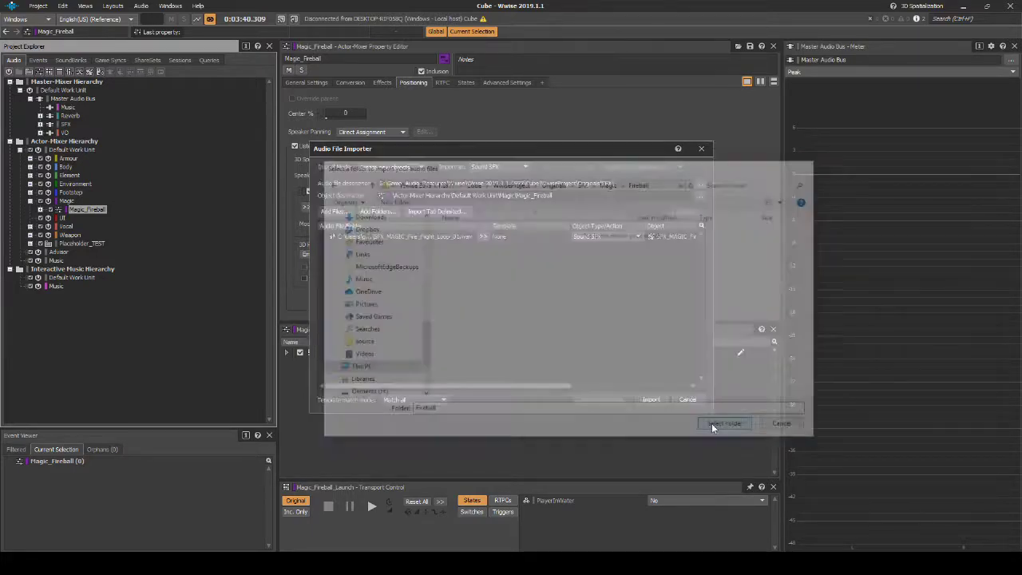
key(Return)
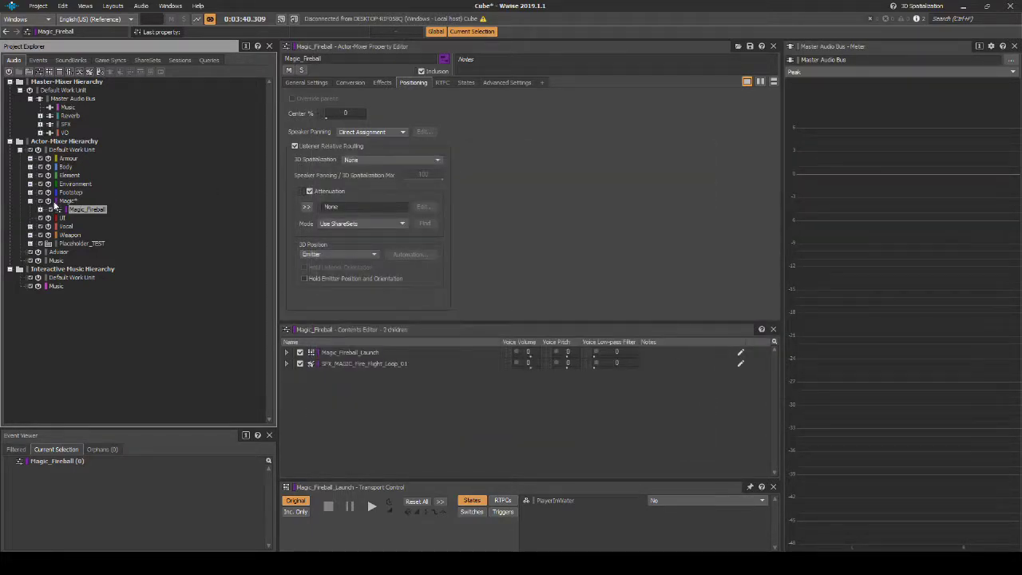
click(48, 210)
- Turn on Infinite looping for SFX_MAGIC_Fire_Flight_Loop_01 in its General Settings
click(95, 226)
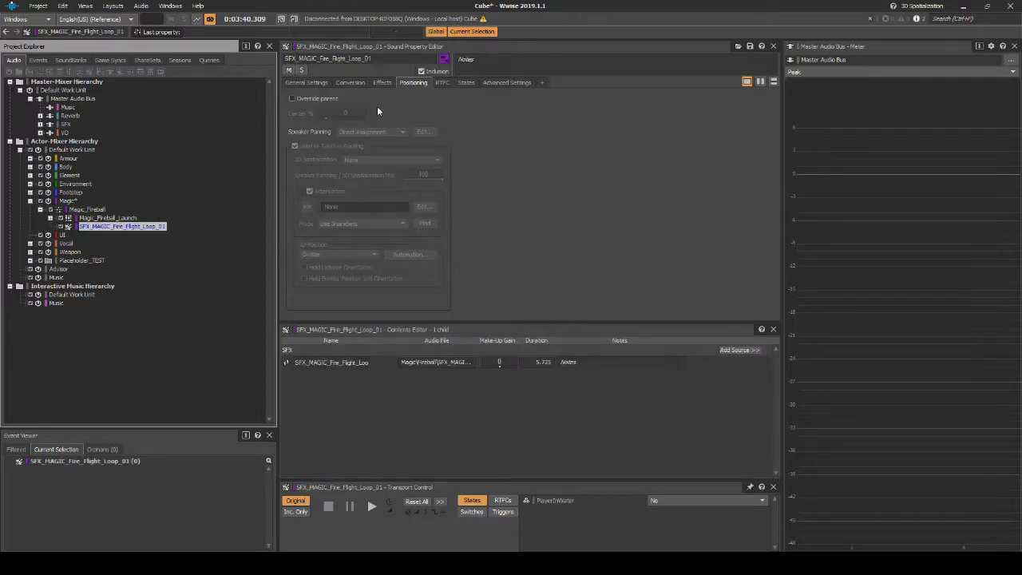
click(323, 83)
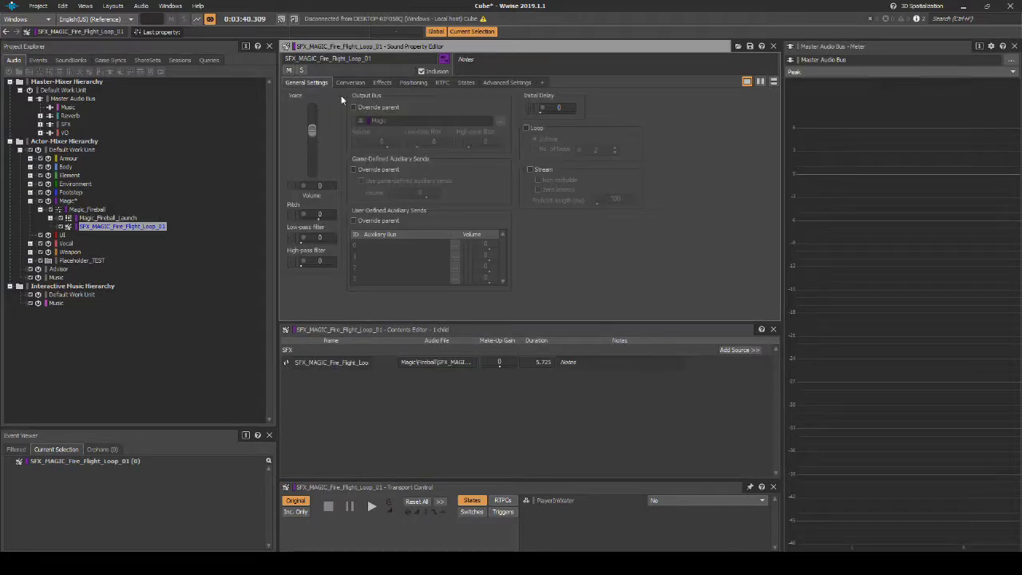
click(527, 129)
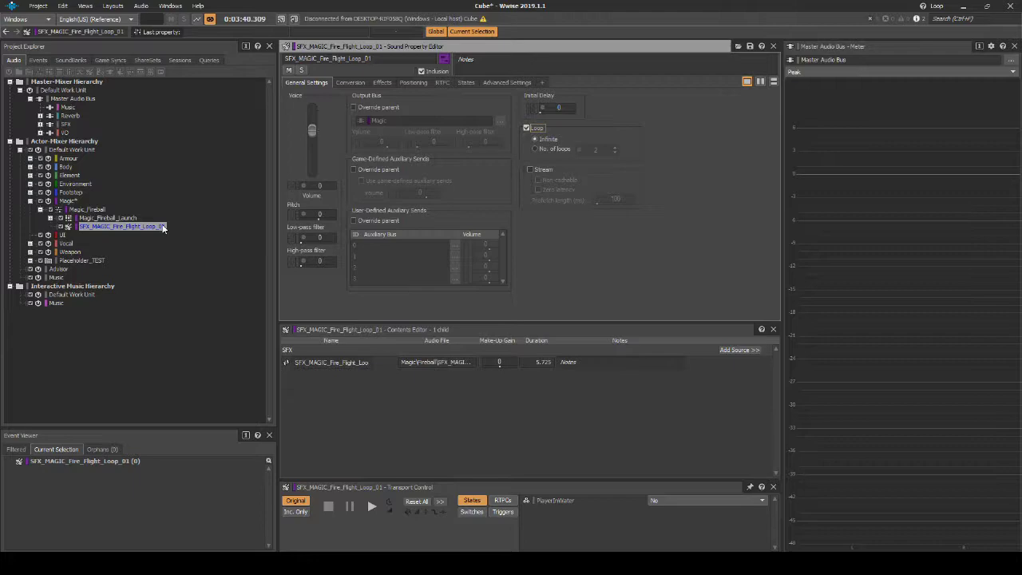
- Make the flight loop override parent positioning, with Position + Orientation 3D spatialization
click(407, 82)
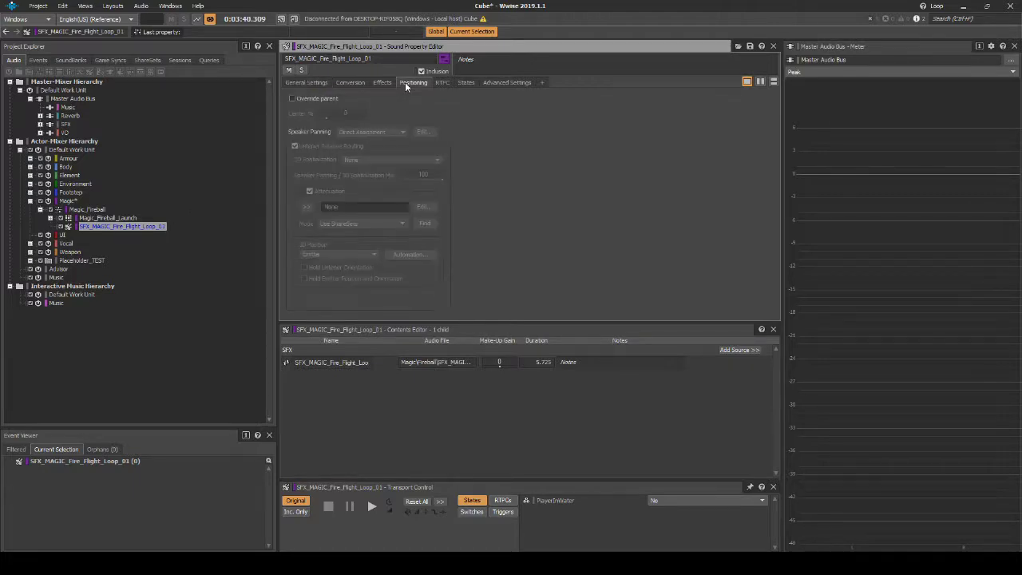
click(292, 99)
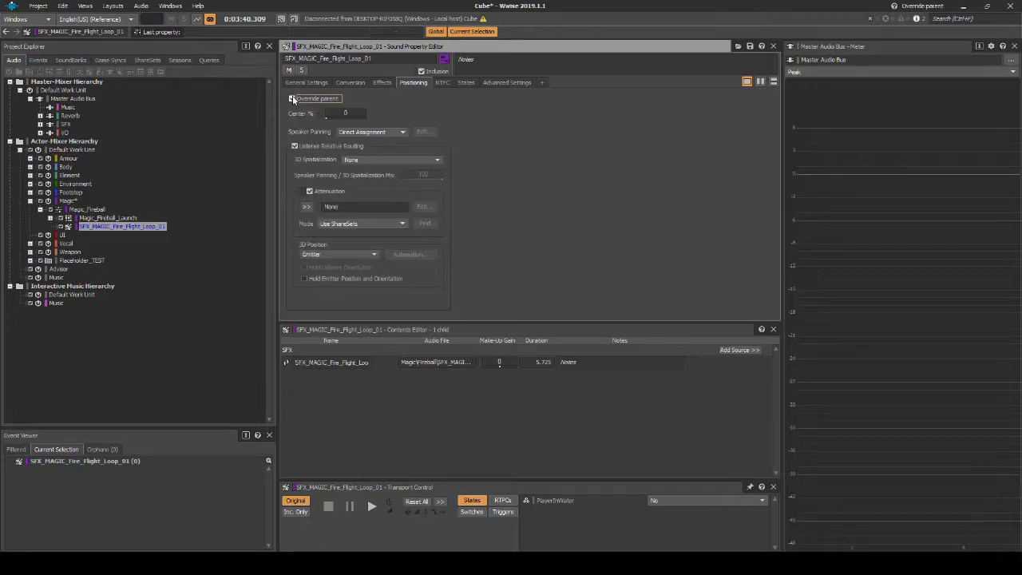
click(356, 161)
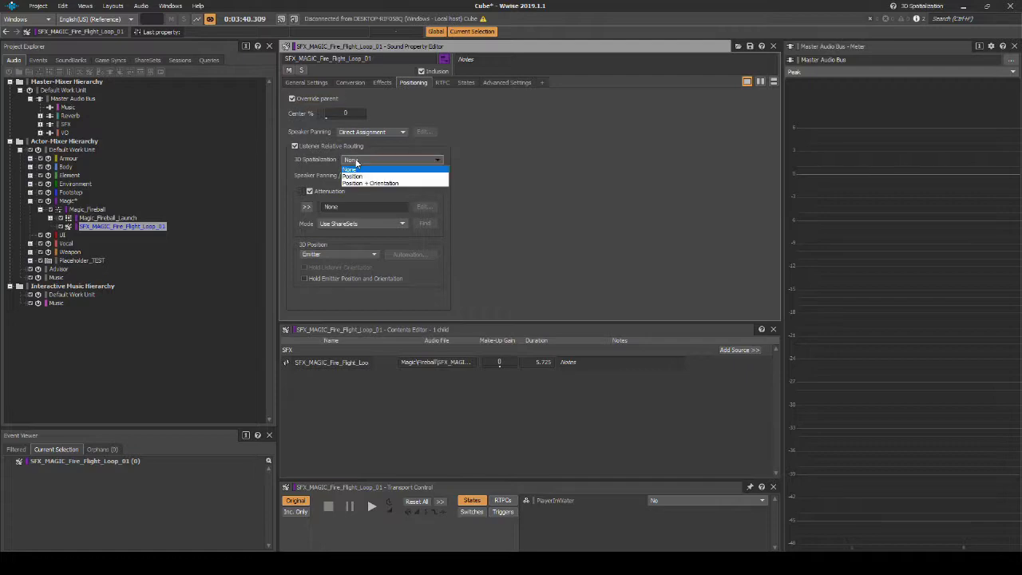
click(367, 181)
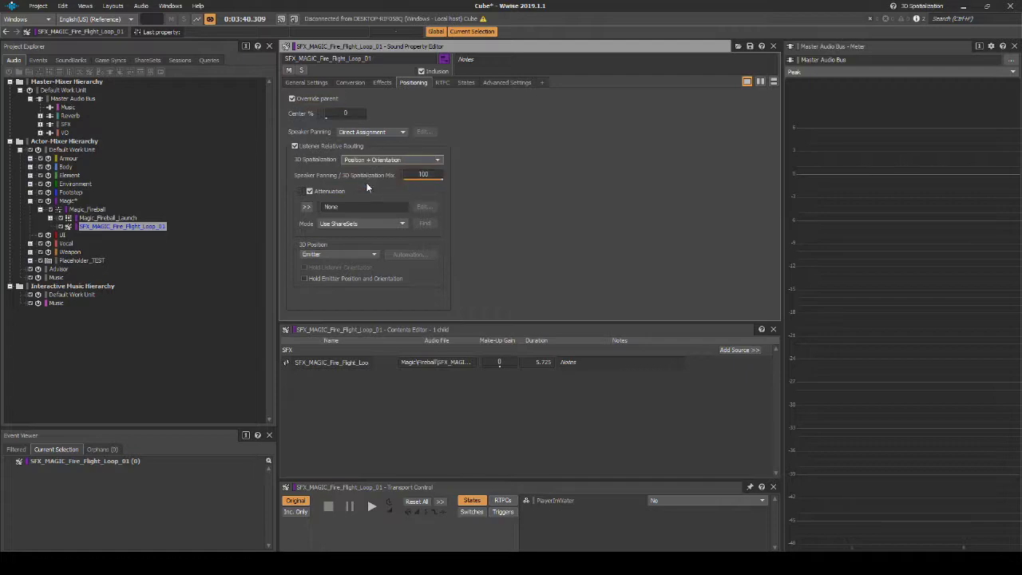
- Assign the My Cube > Magic > Magic_Projectile_Flight attenuation to the flight loop
click(308, 207)
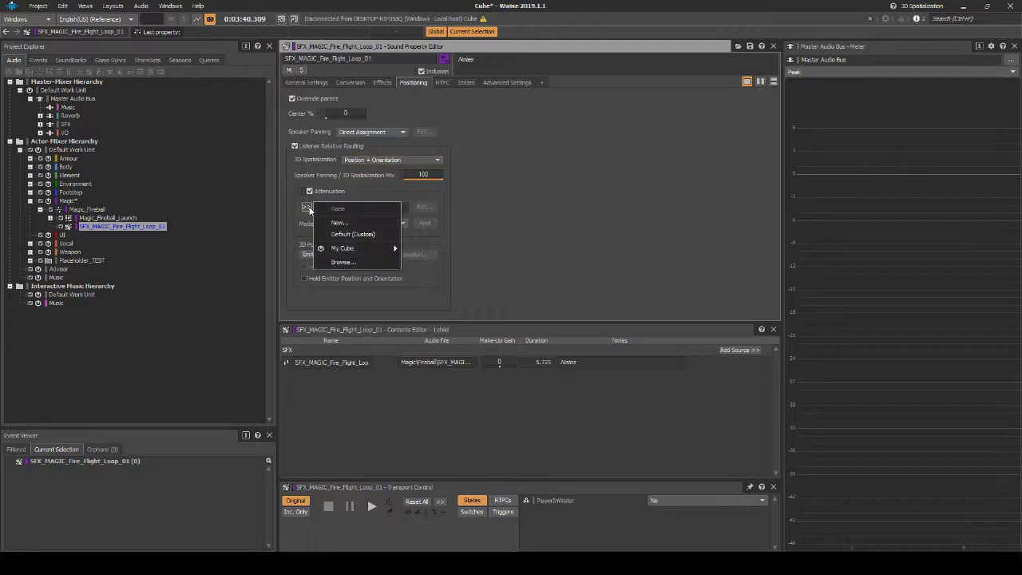
mouse_move(376, 248)
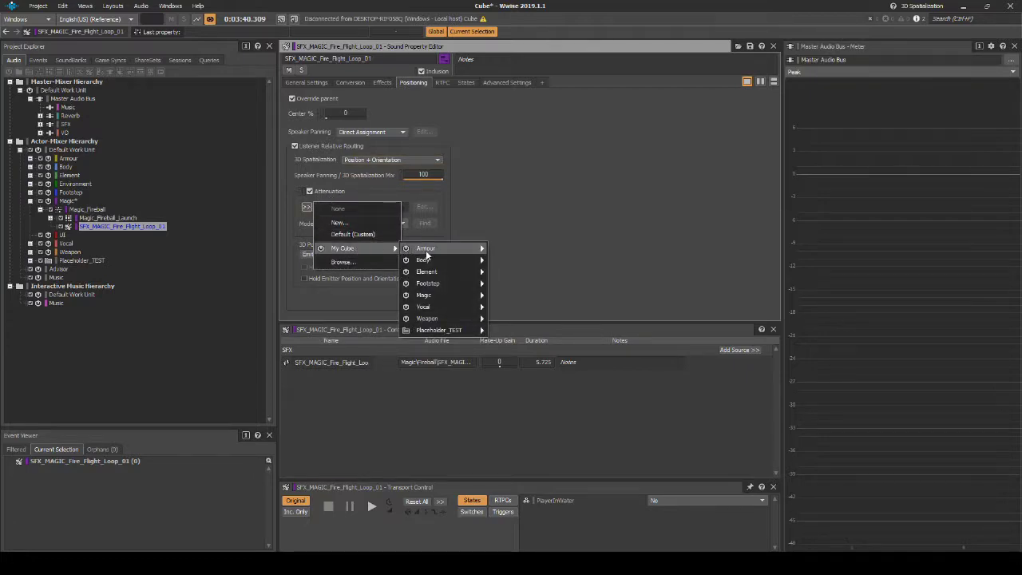
mouse_move(432, 294)
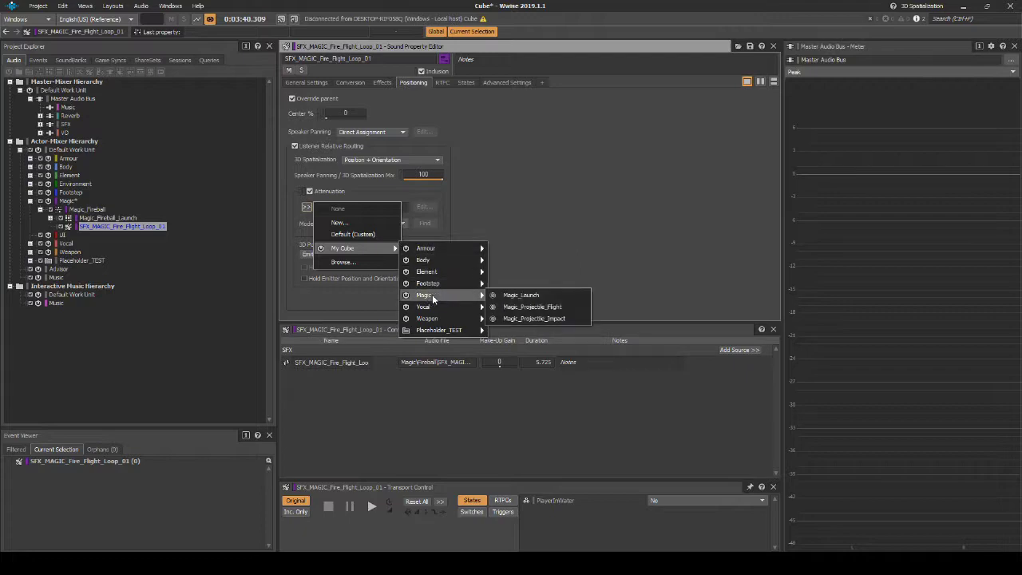
click(532, 306)
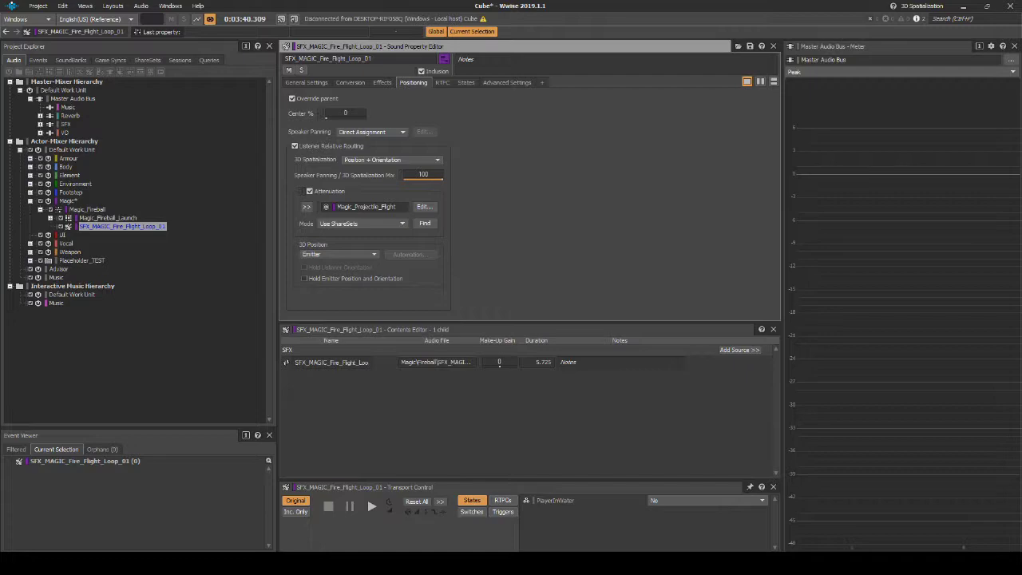
click(48, 60)
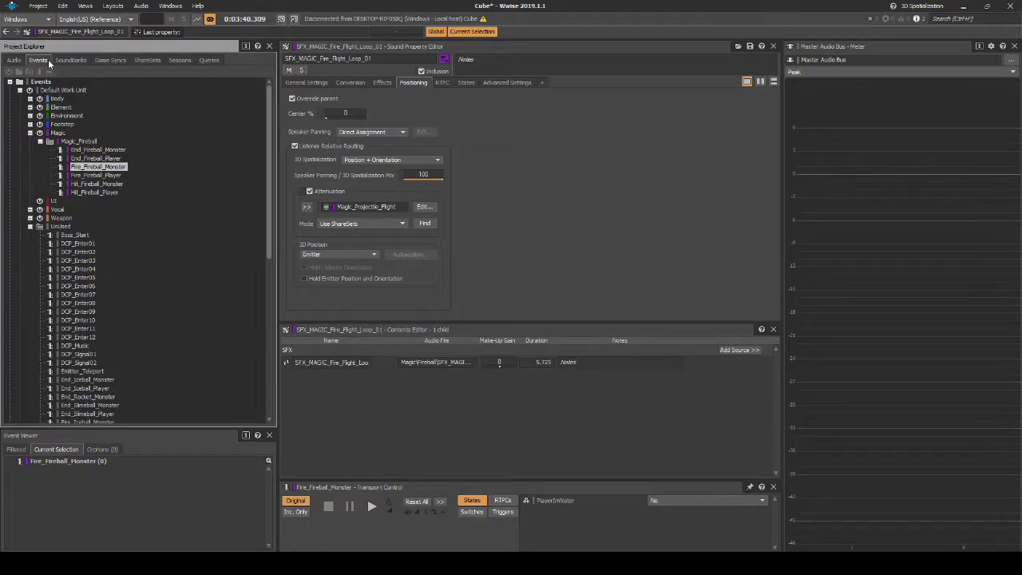
- Review the End, Fire and Hit Fireball_Monster events, ending on Fire_Fireball_Monster
click(96, 150)
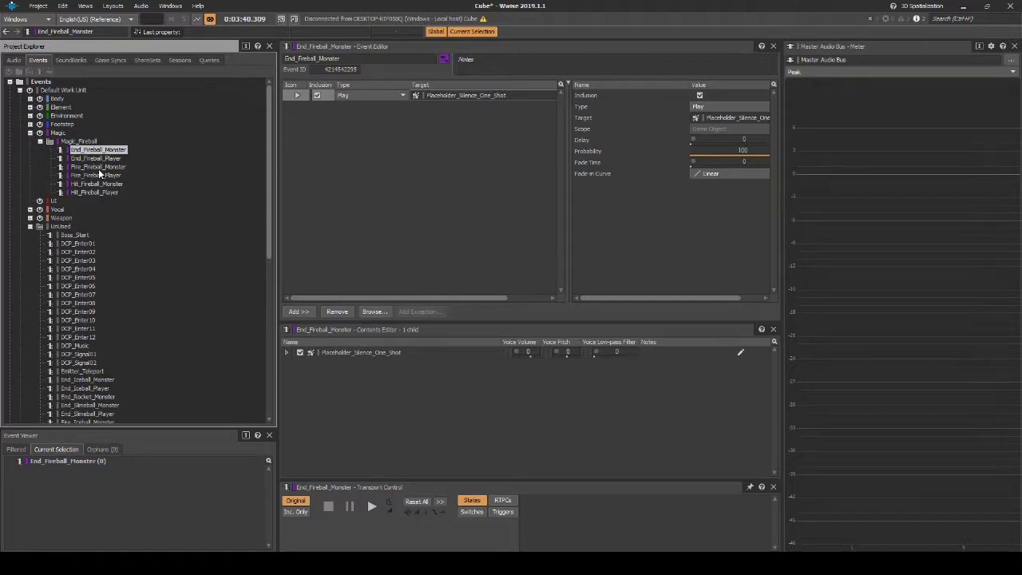
click(99, 167)
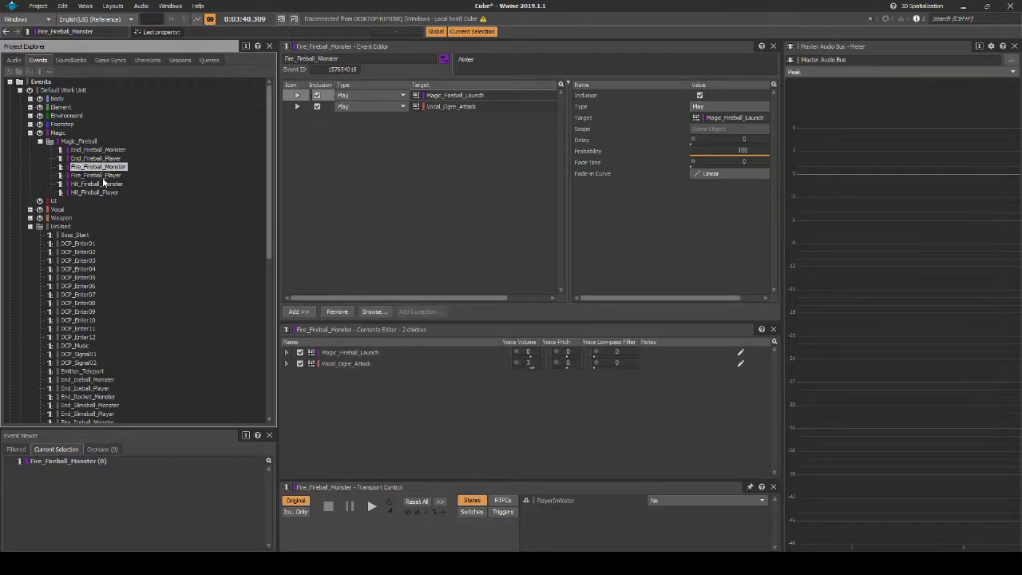
click(104, 184)
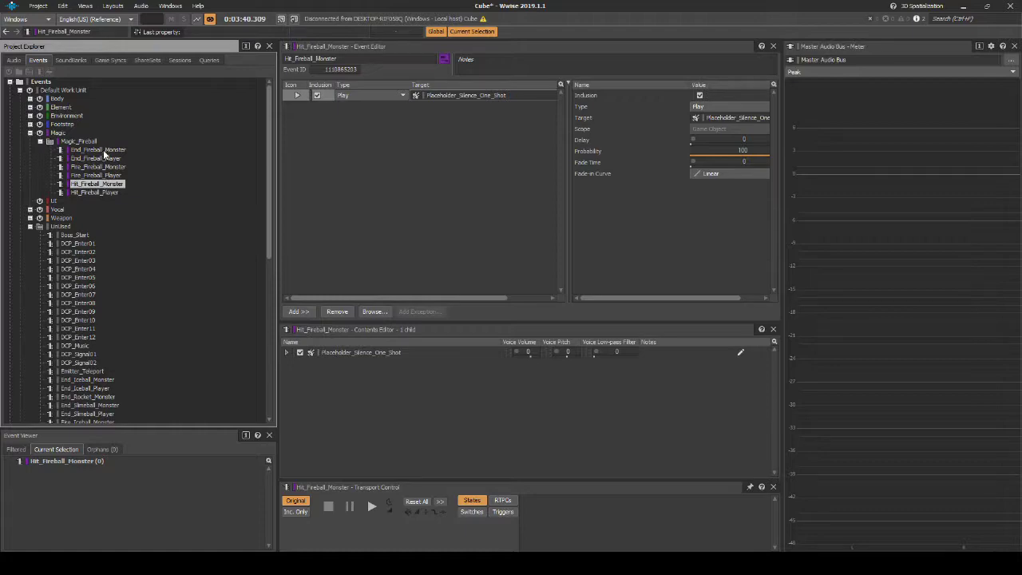
click(105, 166)
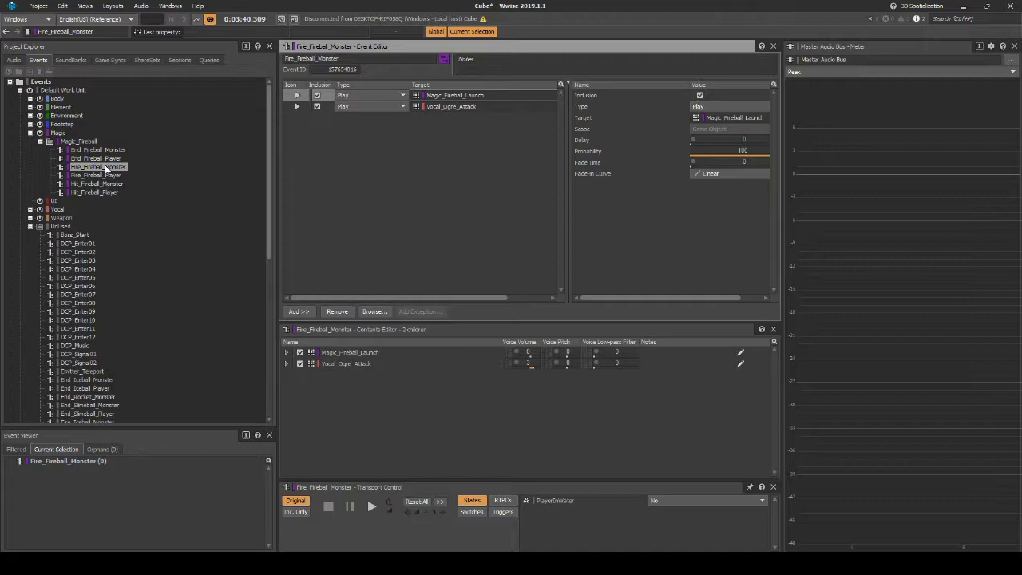
- Add a third Play action to Fire_Fireball_Monster with a 0.3 fade time
right_click(416, 150)
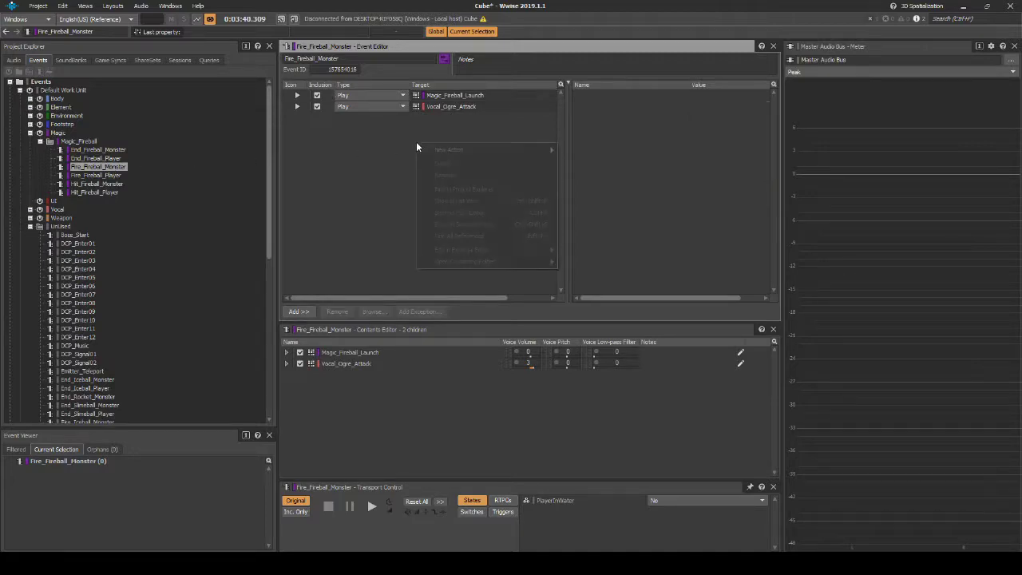
mouse_move(496, 151)
click(587, 162)
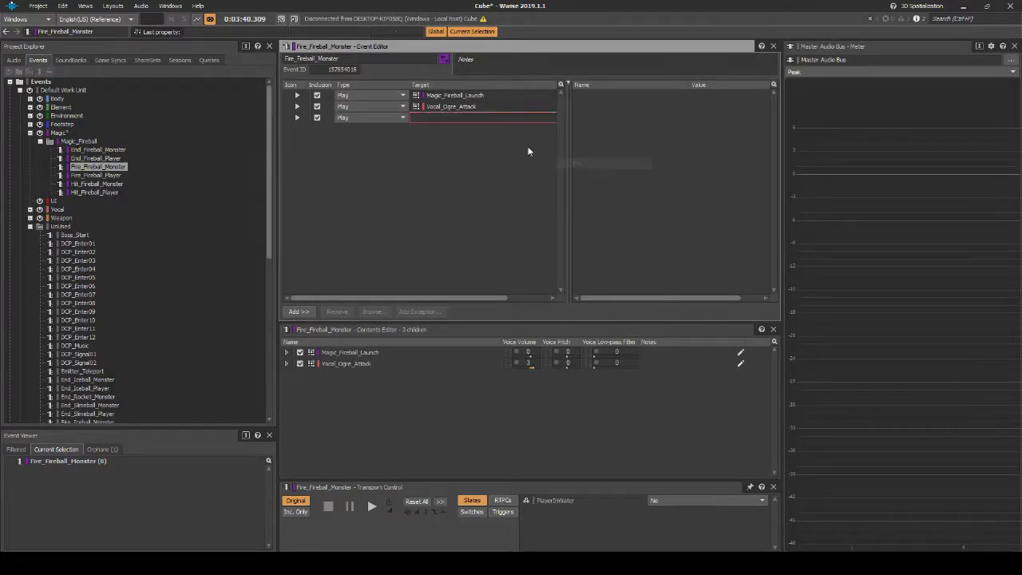
click(495, 118)
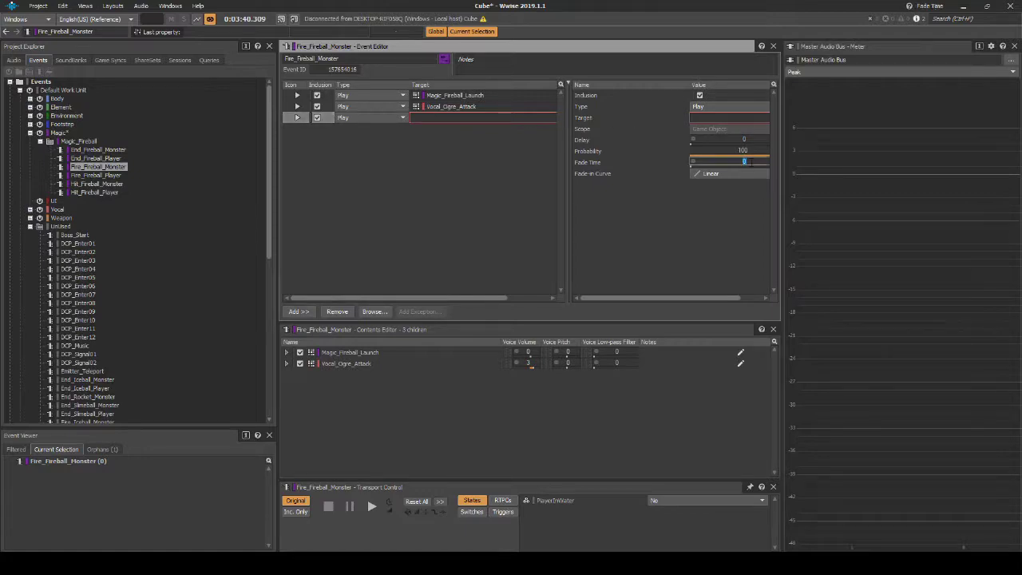
text(.3)
key(Return)
- Give End_Fireball_Monster a new untargeted Stop action with a 0.3 fade time
click(112, 150)
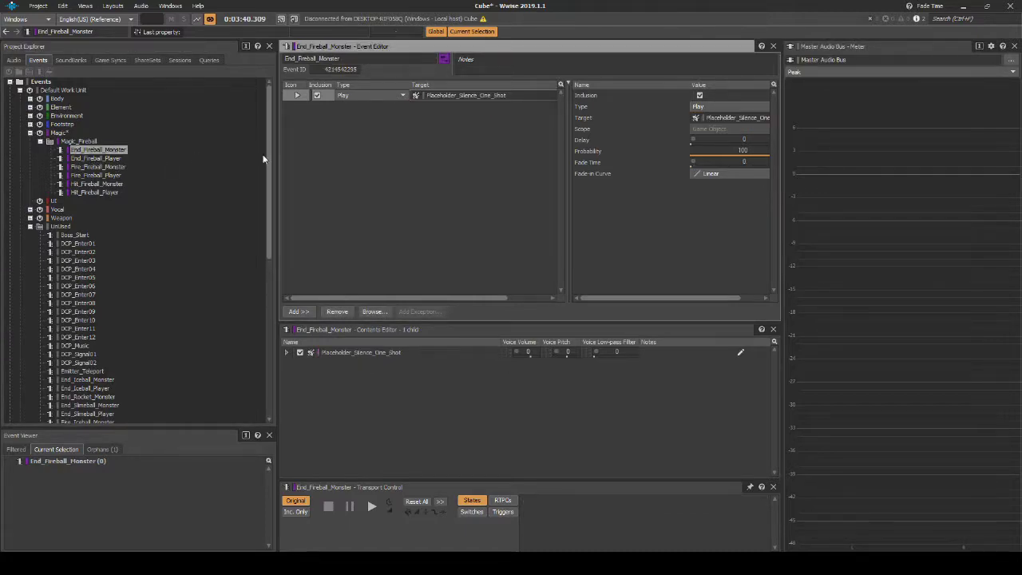
right_click(403, 156)
mouse_move(519, 165)
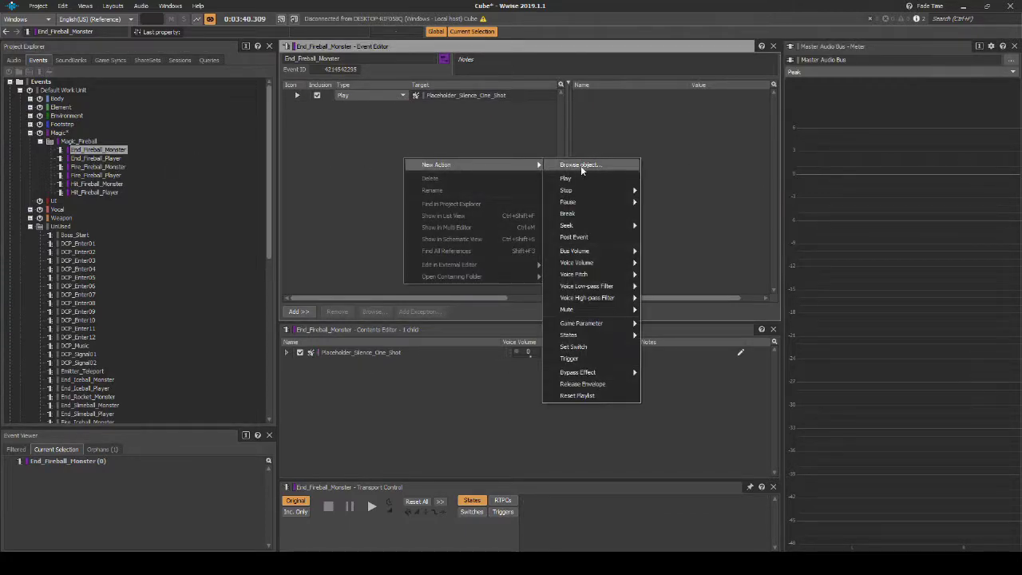
mouse_move(580, 190)
click(658, 192)
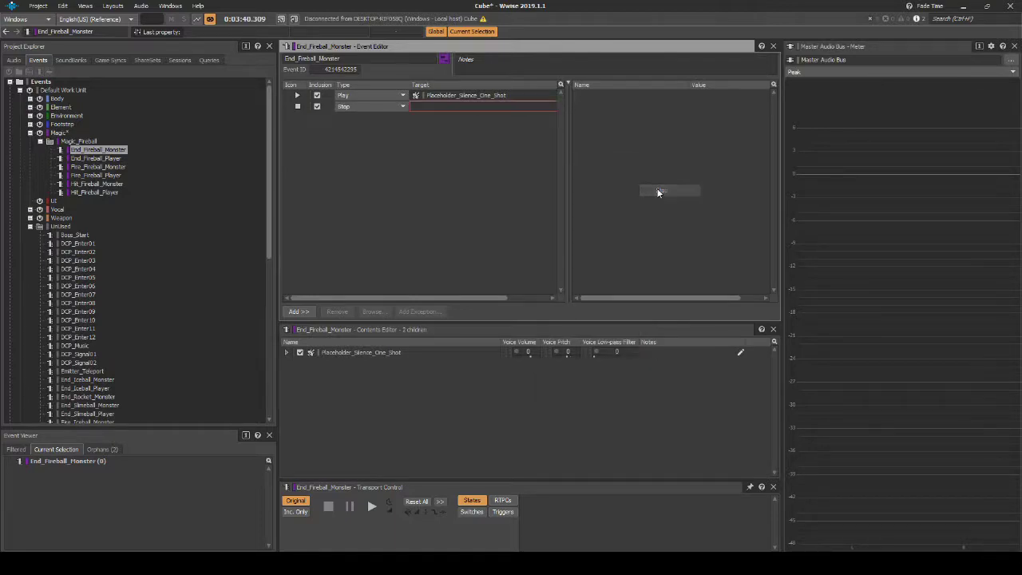
click(528, 105)
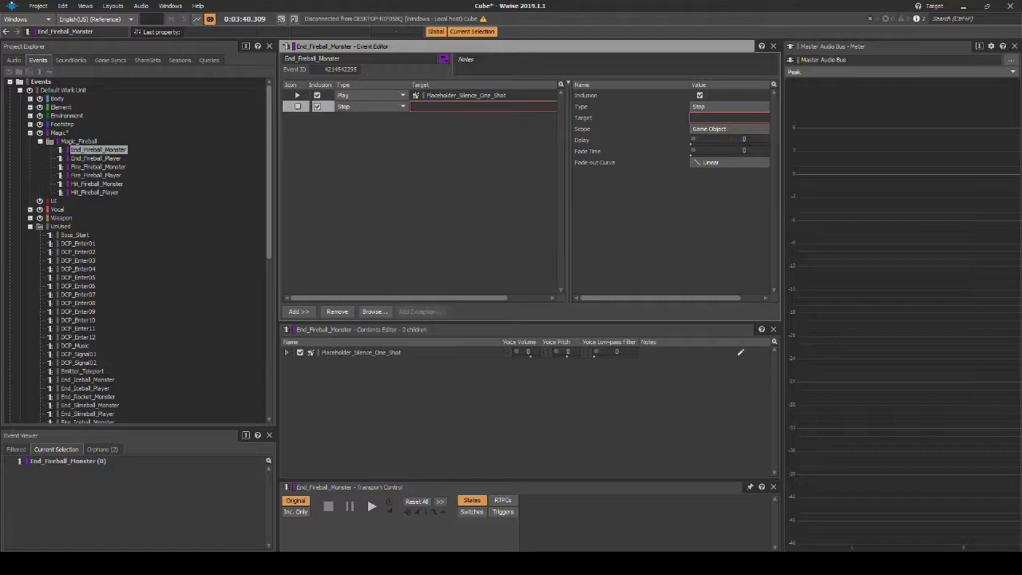
click(756, 148)
text(.3)
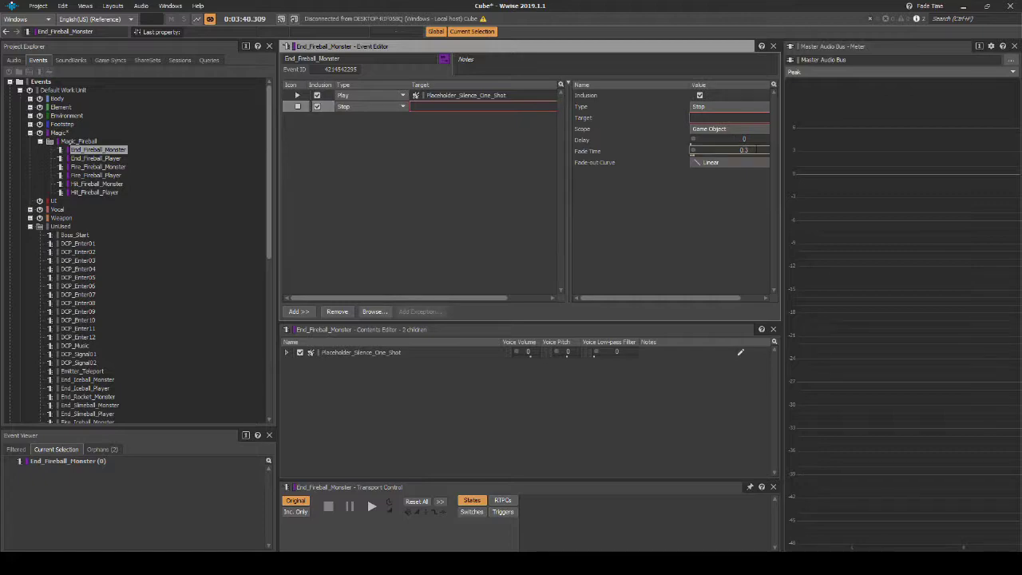
key(Return)
- Add a second, untargeted Play action to Hit_Fireball_Monster with a 0.3 fade time
click(114, 186)
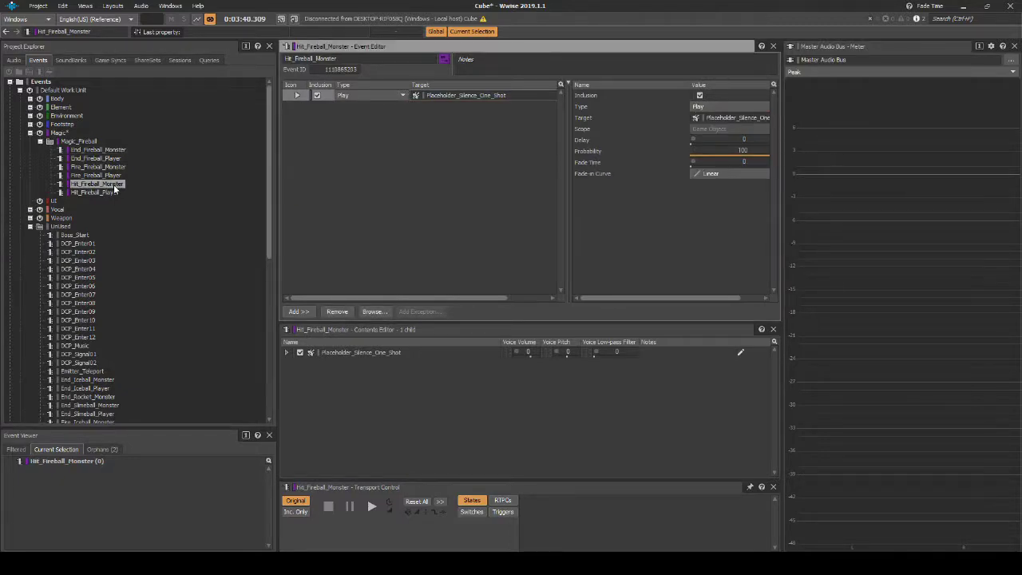
click(421, 147)
right_click(421, 145)
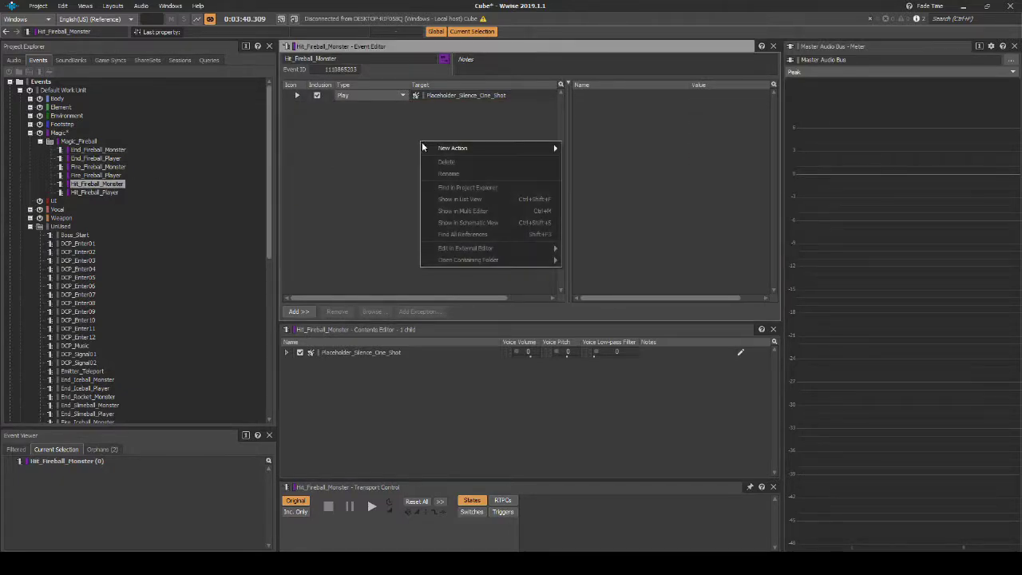
mouse_move(495, 149)
click(618, 160)
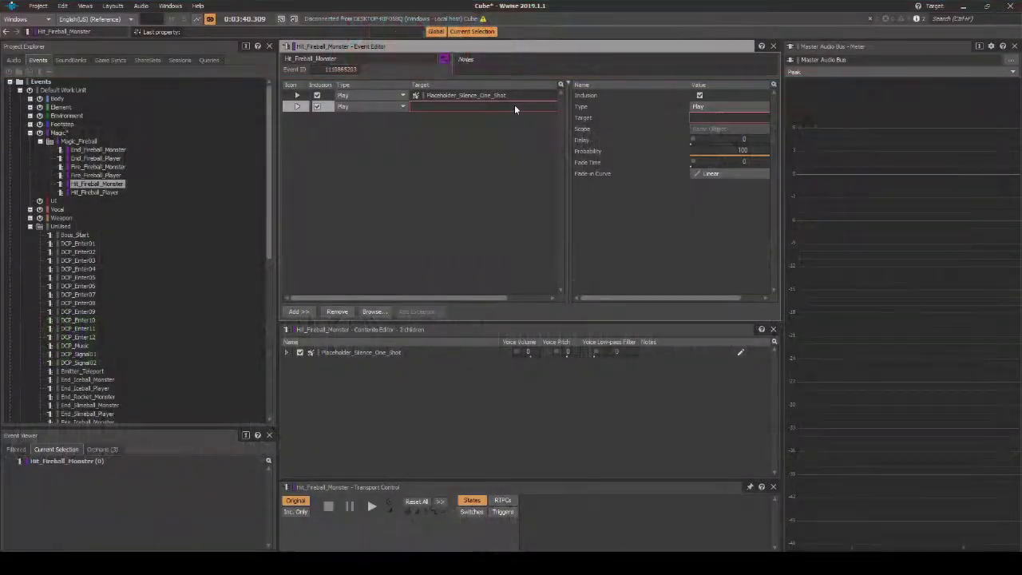
click(755, 162)
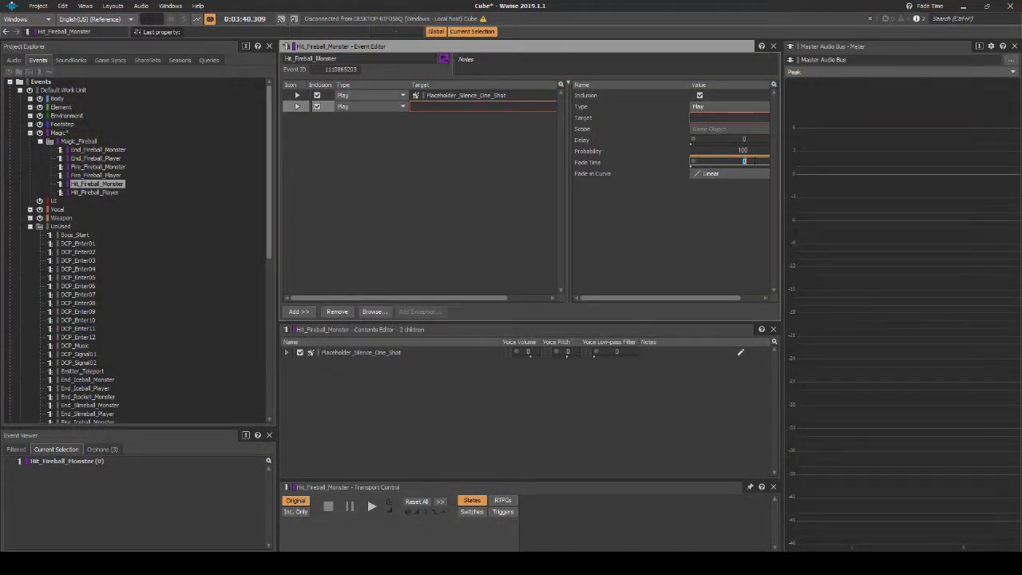
text(.3)
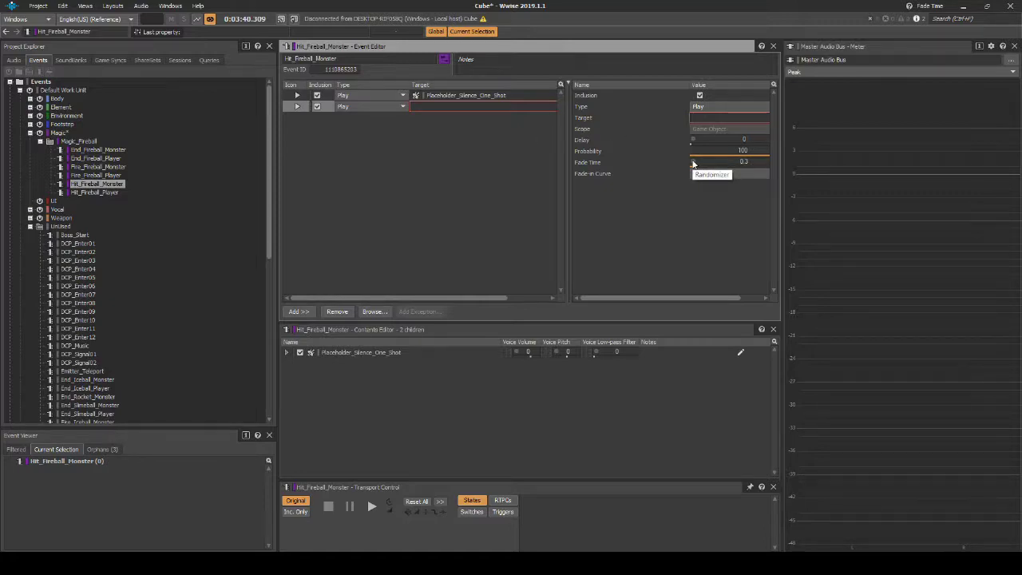
click(16, 61)
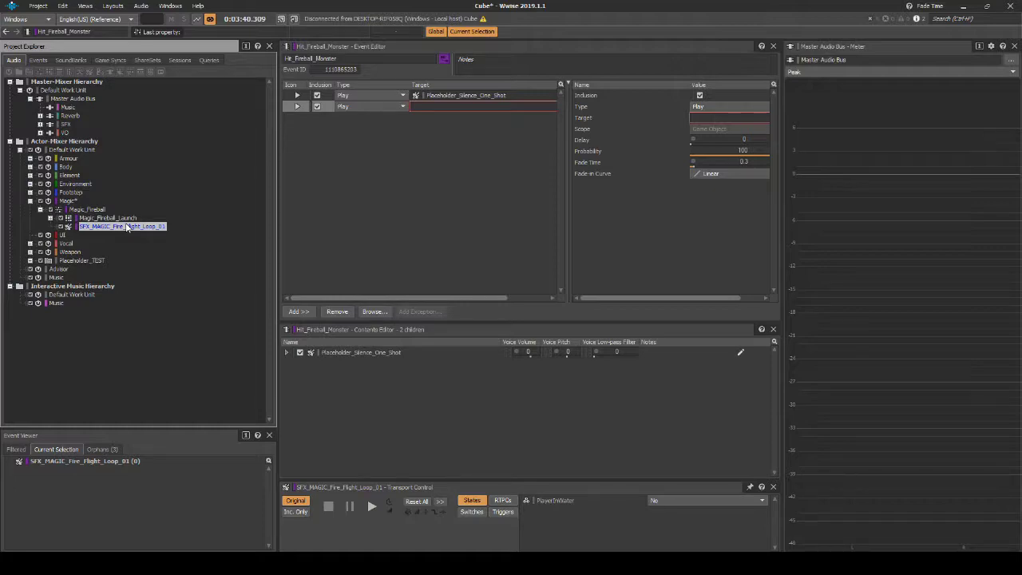
- Target SFX_MAGIC_Fire_Flight_Loop_01 from the Hit/Fire Play actions and End_Fireball_Monster's Stop action
drag(126, 226, 459, 105)
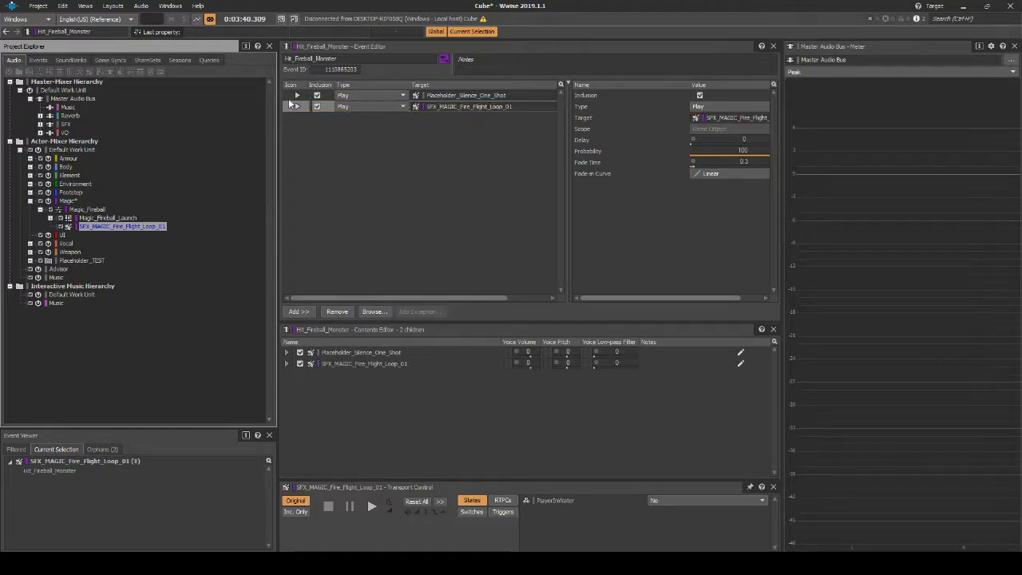
click(43, 60)
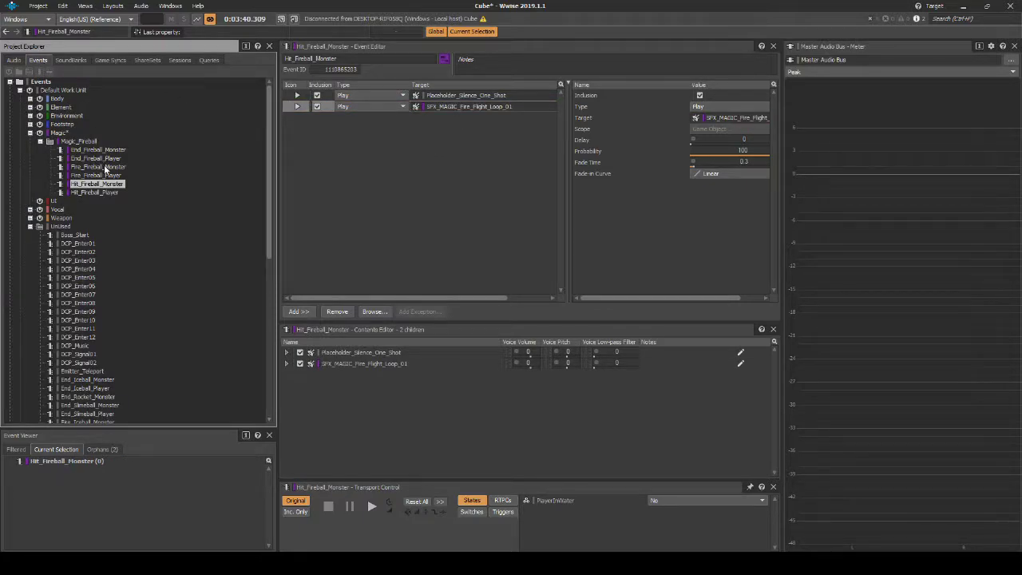
click(105, 169)
click(14, 60)
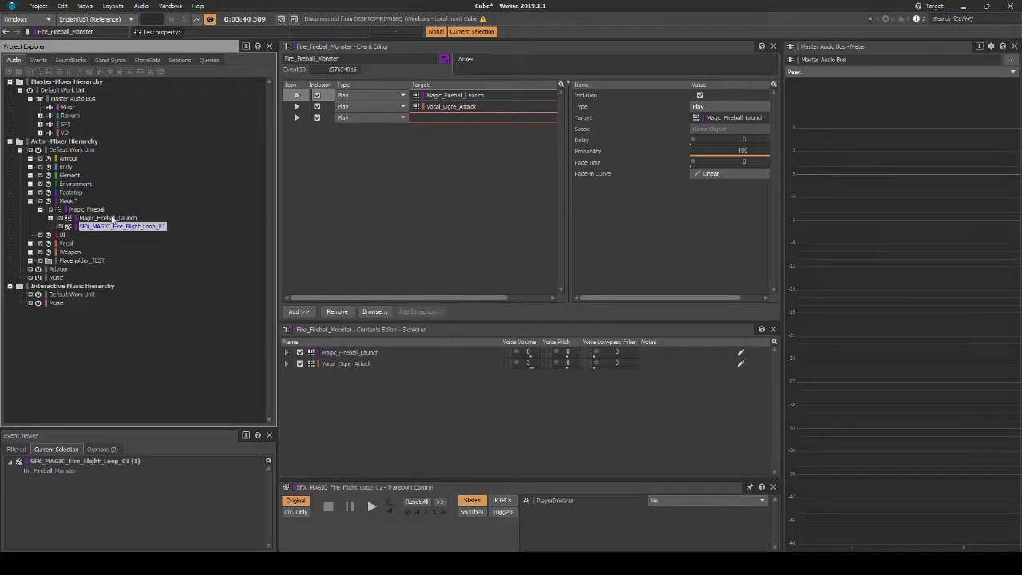
drag(118, 227, 435, 118)
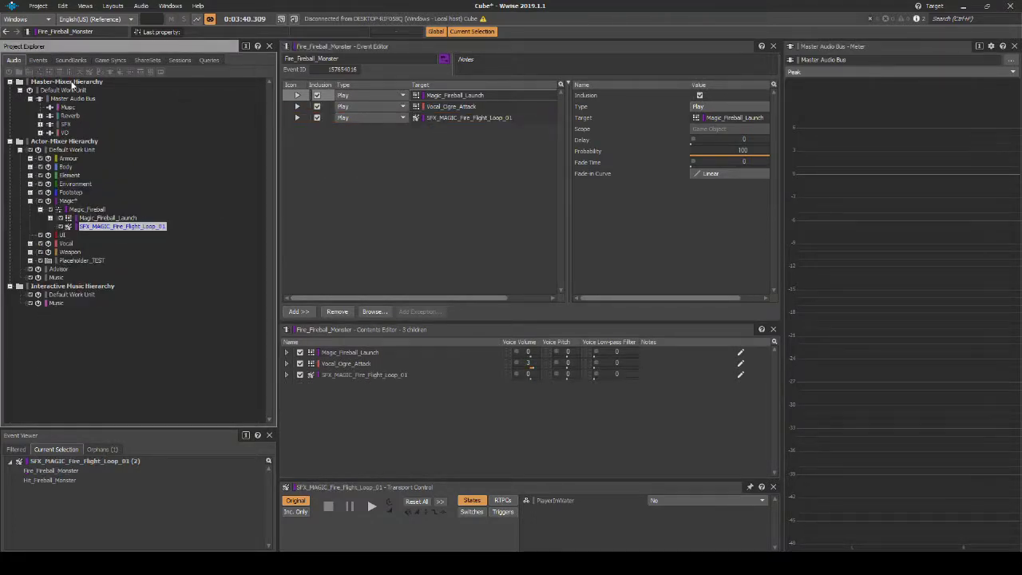
click(37, 60)
click(83, 150)
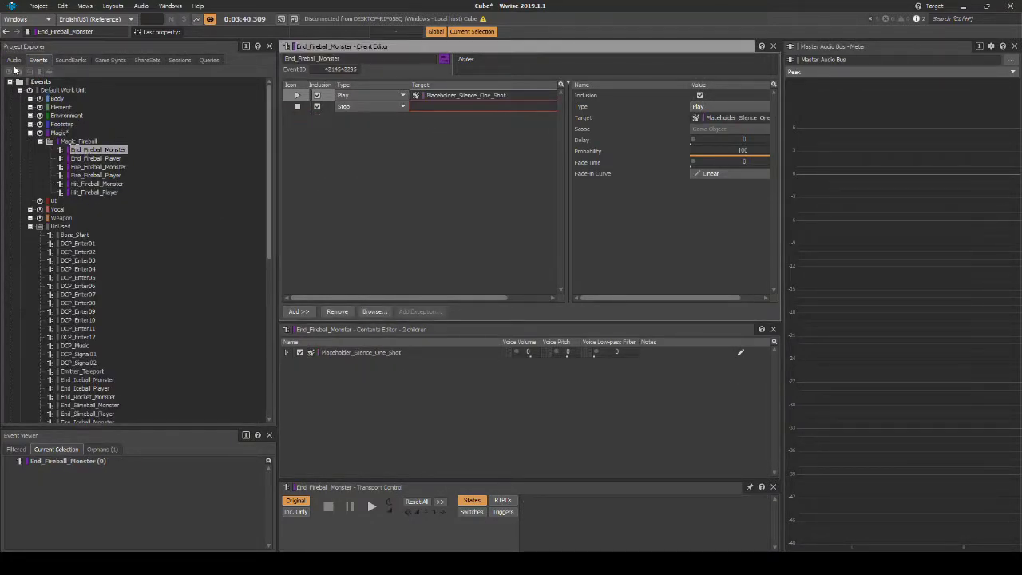
click(14, 60)
drag(96, 227, 490, 109)
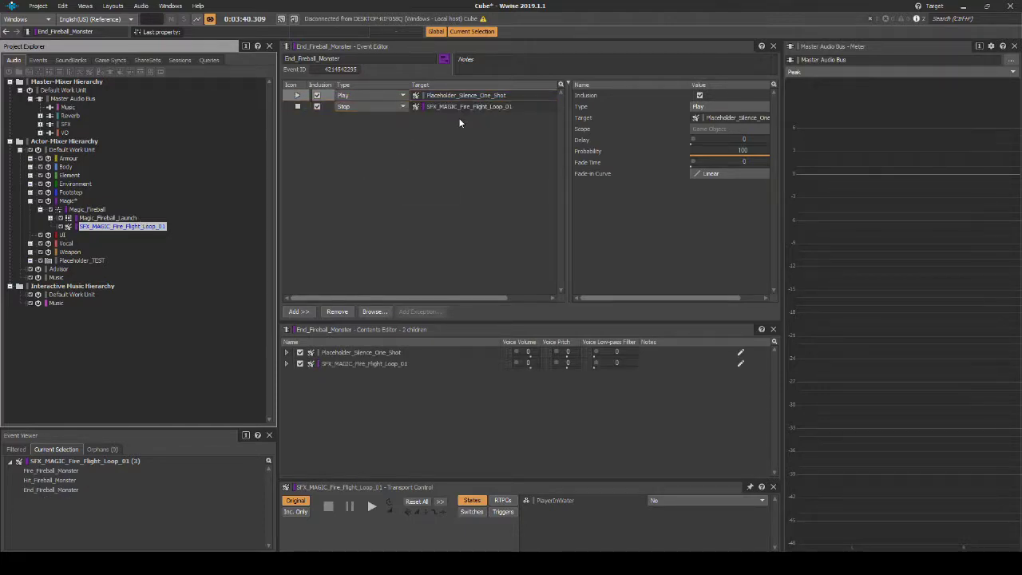
- Switch to the SoundBank layout and regenerate the SoundBanks
click(40, 6)
click(40, 6)
click(112, 5)
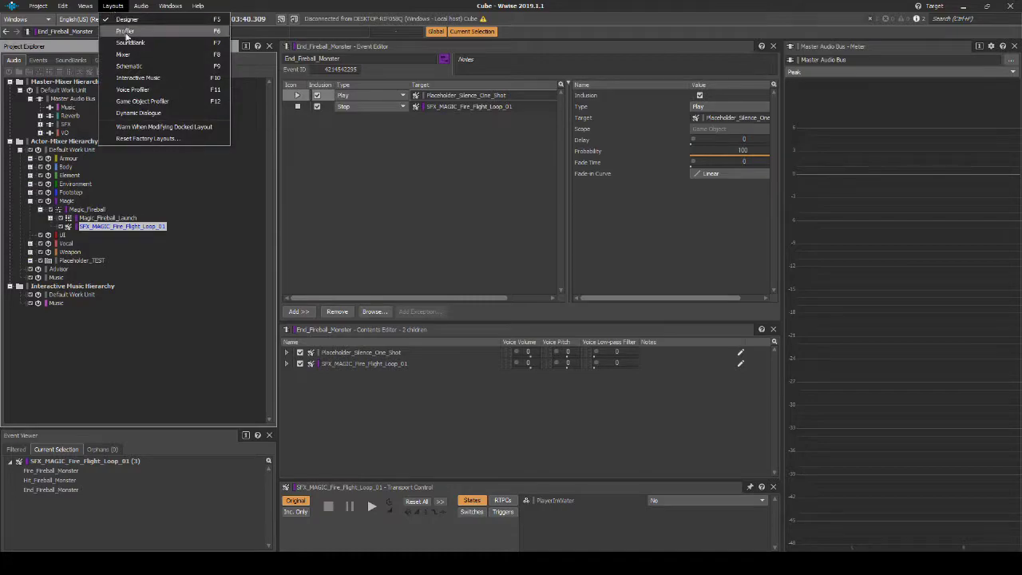
click(128, 42)
click(513, 68)
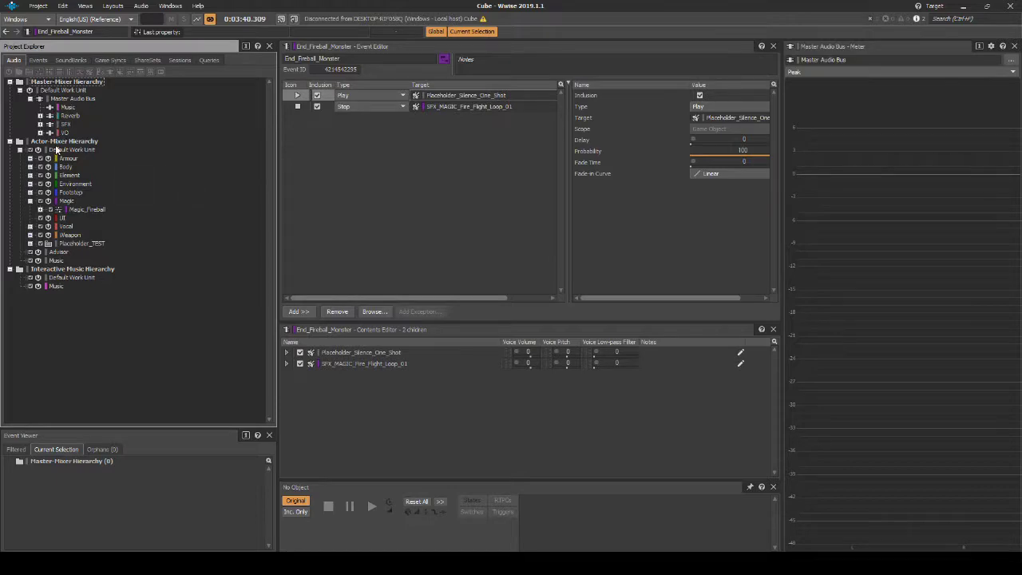
- Create a random container named Magic_Fireball_Impact as a child of Magic_Fireball
click(86, 212)
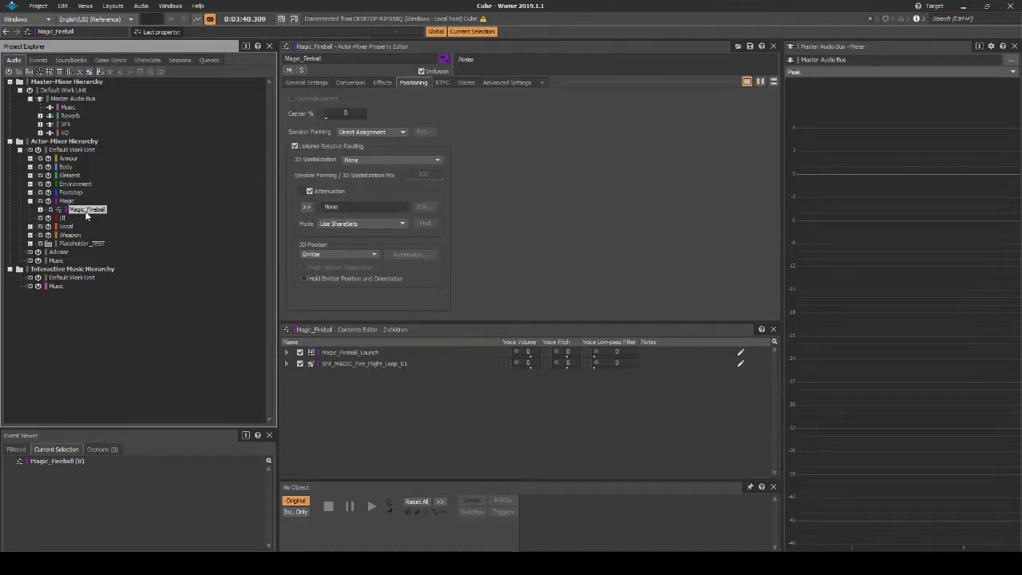
right_click(86, 214)
mouse_move(158, 221)
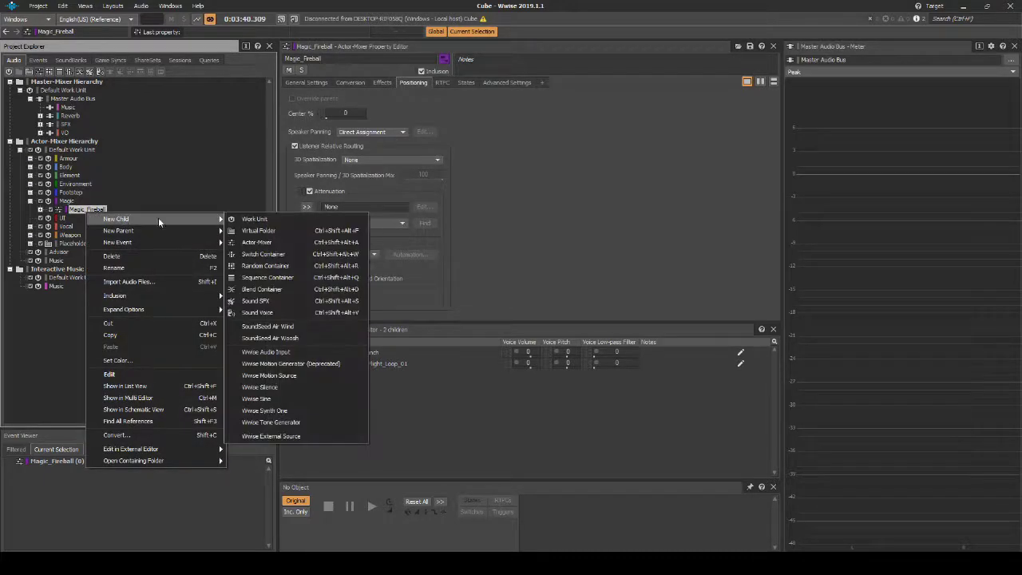
click(267, 266)
text(Magic)
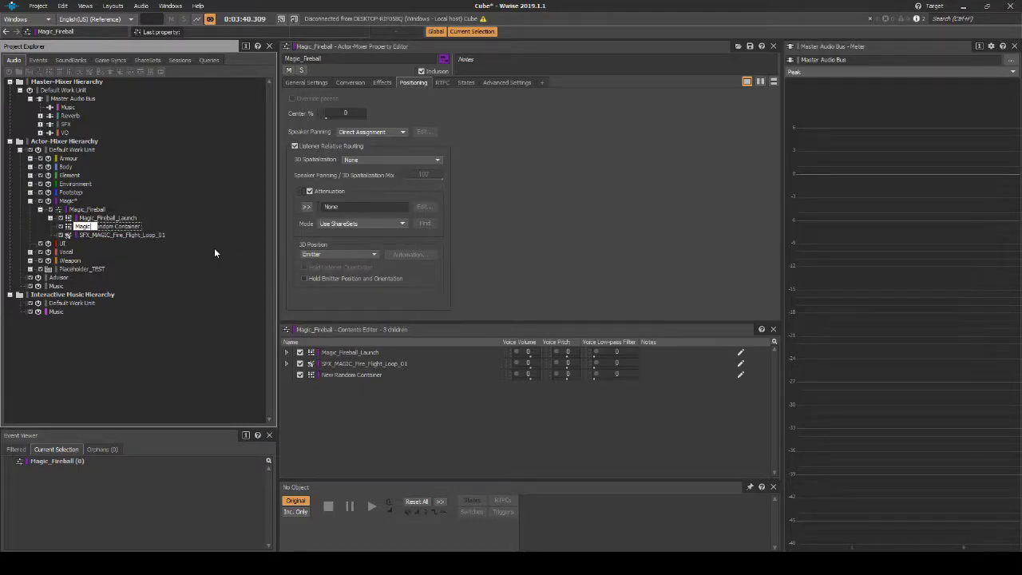
text(_Fireball_Impact)
key(Return)
key(alt+Tab)
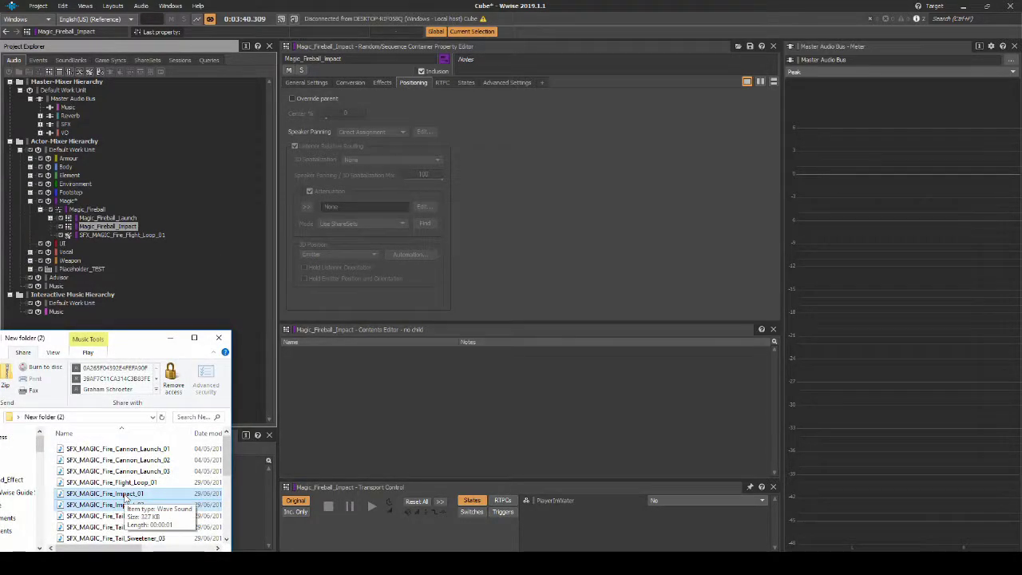
- Import SFX_MAGIC_Fire_Impact_01 and _02 into the container, stored under SFX\Magic\Fireball
shift+click(126, 504)
drag(126, 504, 136, 227)
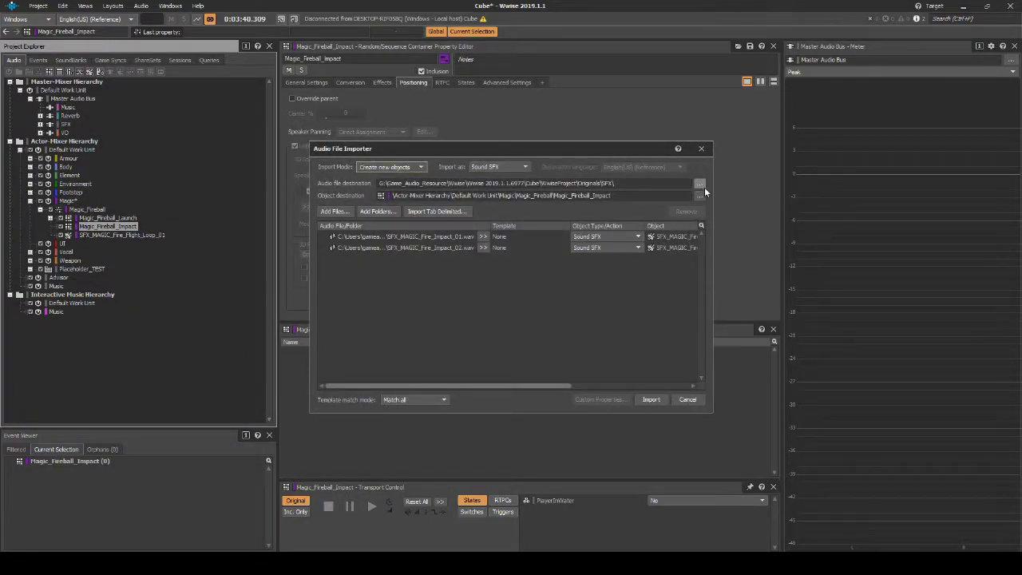
click(700, 185)
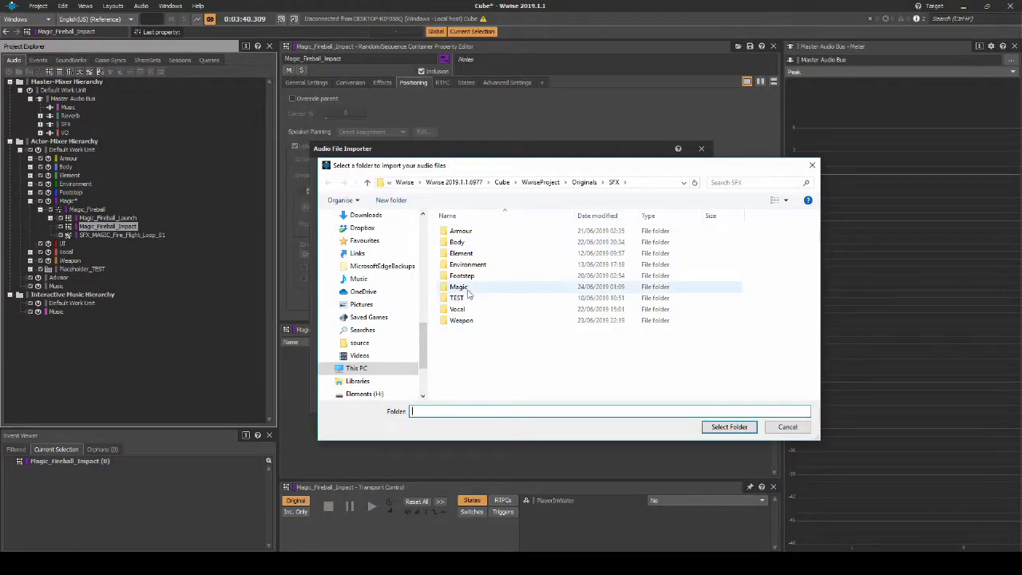
double_click(468, 288)
double_click(468, 231)
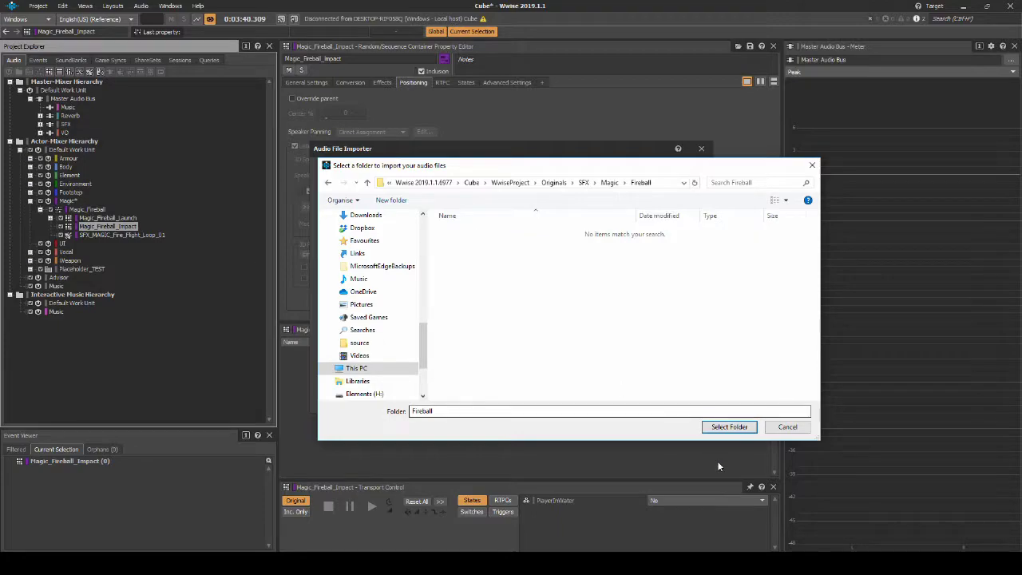
click(728, 426)
click(653, 400)
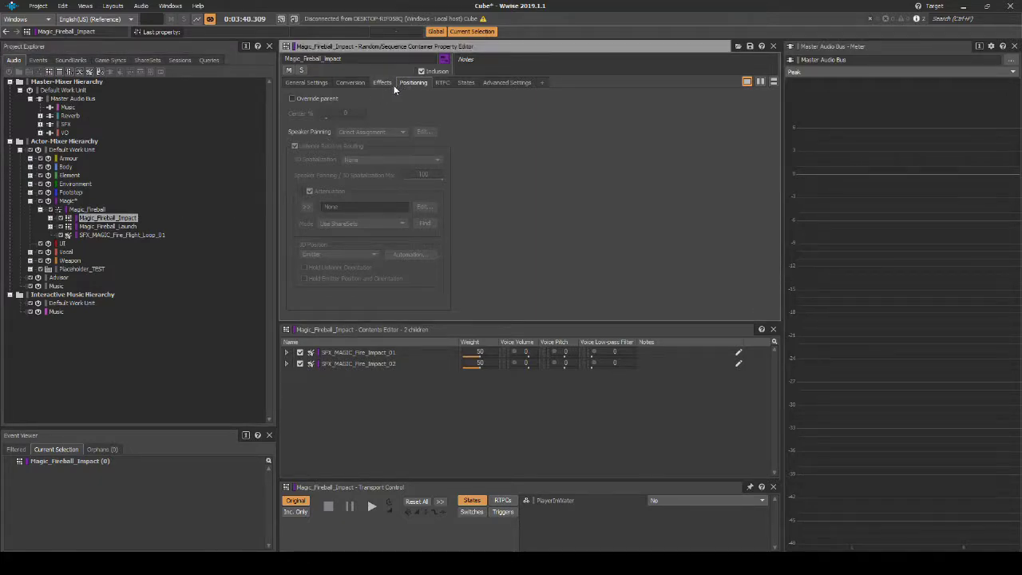
- Give Magic_Fireball_Impact its own Position + Orientation positioning and Magic_Projectile_Impact attenuation
click(292, 98)
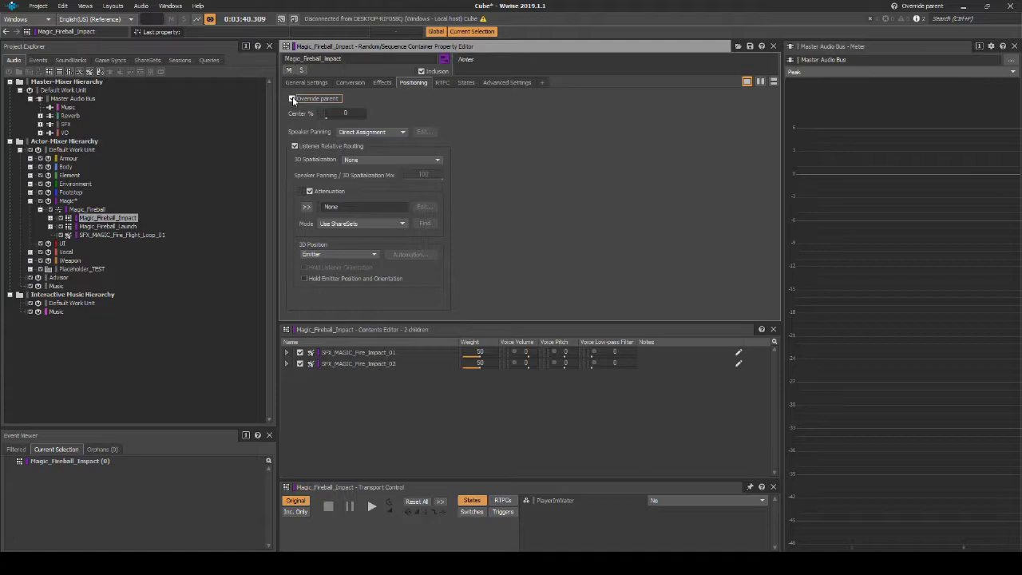
click(360, 160)
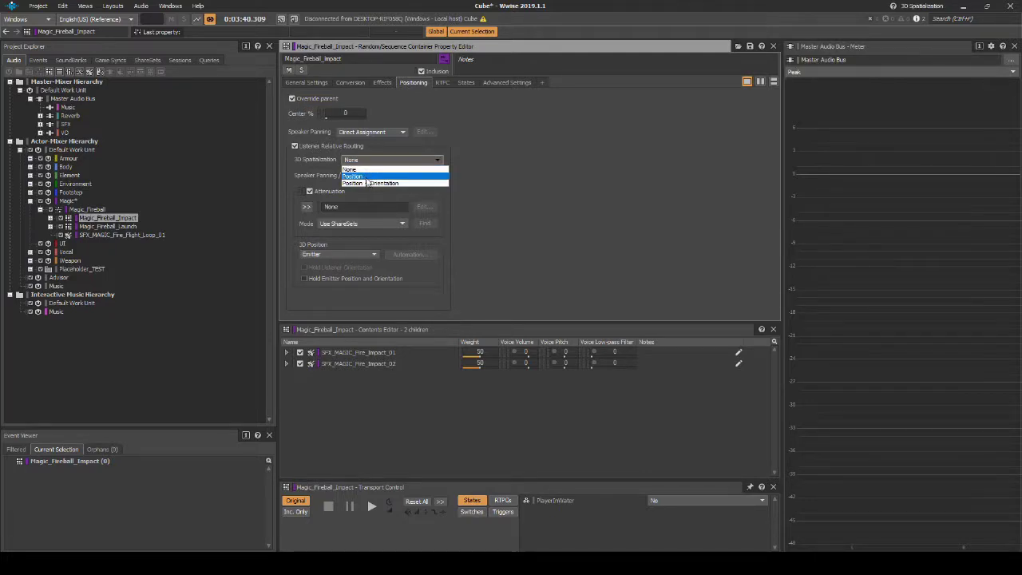
click(368, 183)
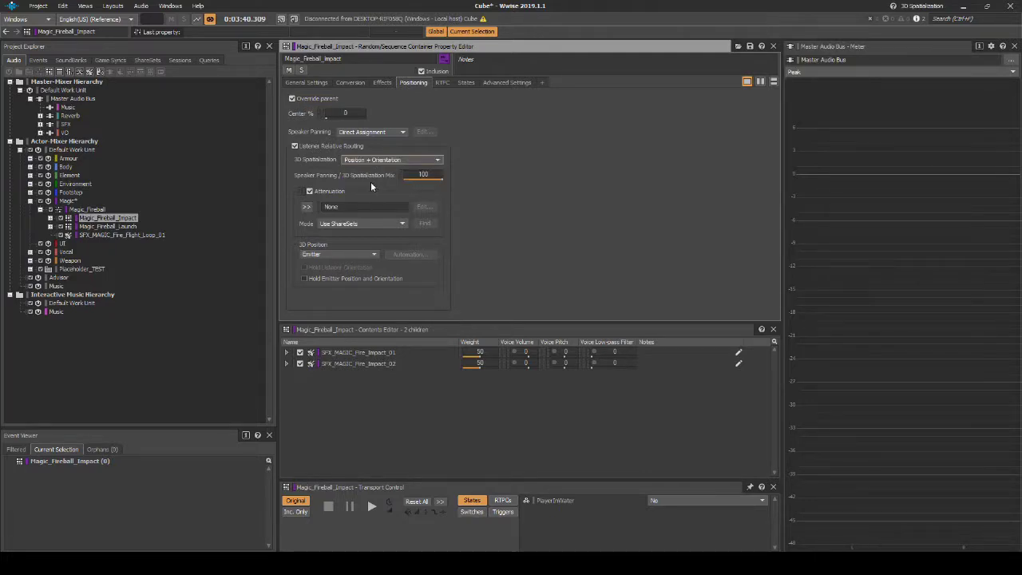
click(309, 211)
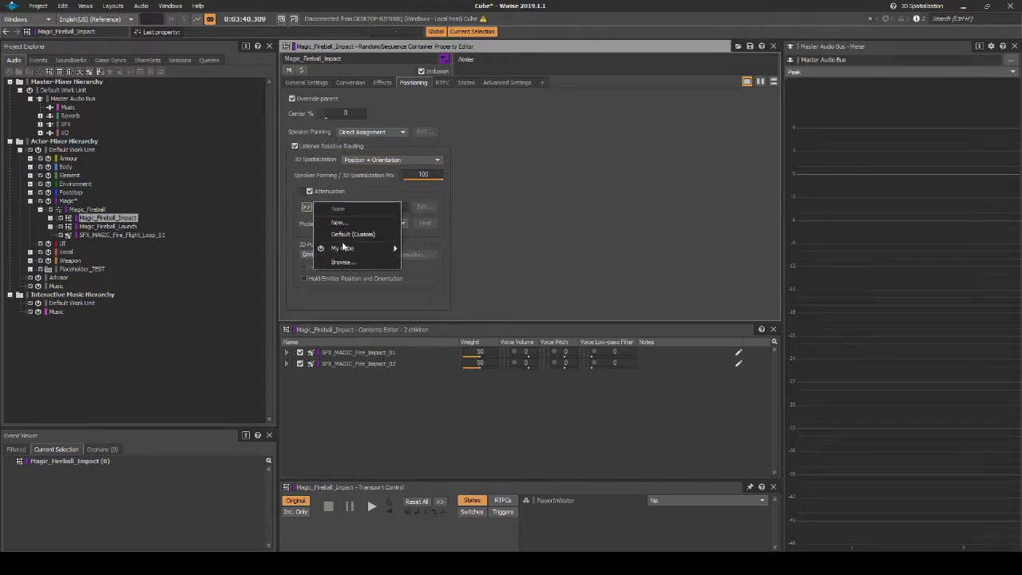
mouse_move(343, 251)
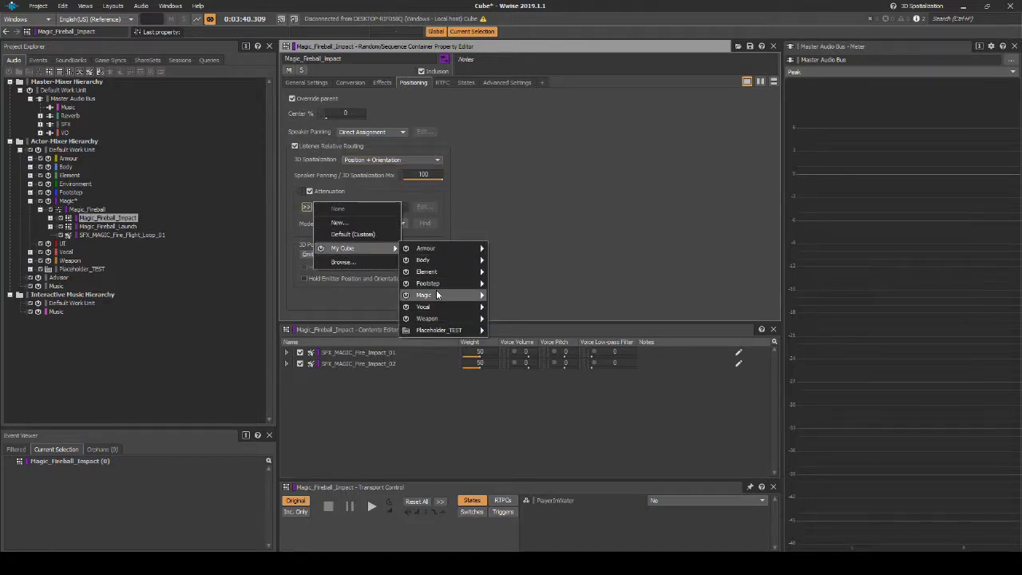
mouse_move(470, 295)
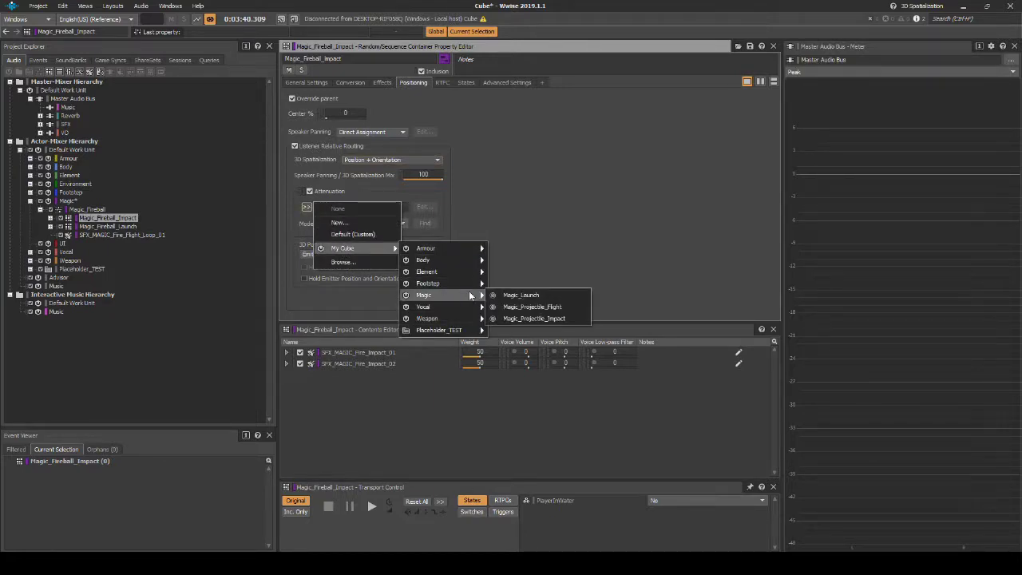
click(523, 319)
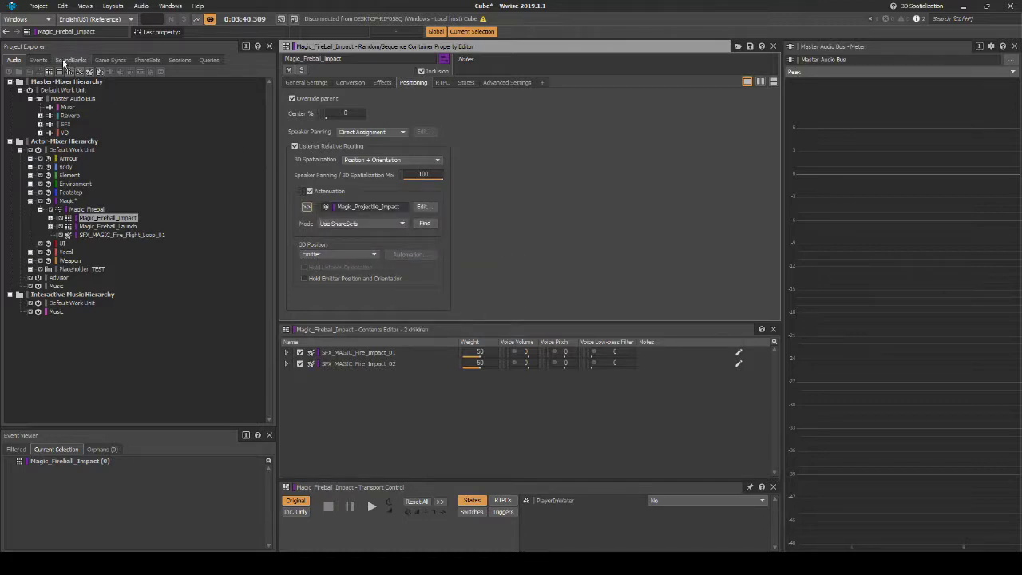
- Retarget Hit_Fireball_Monster's first Play action from Placeholder_Silence_One_Shot to Magic_Fireball_Impact
click(41, 61)
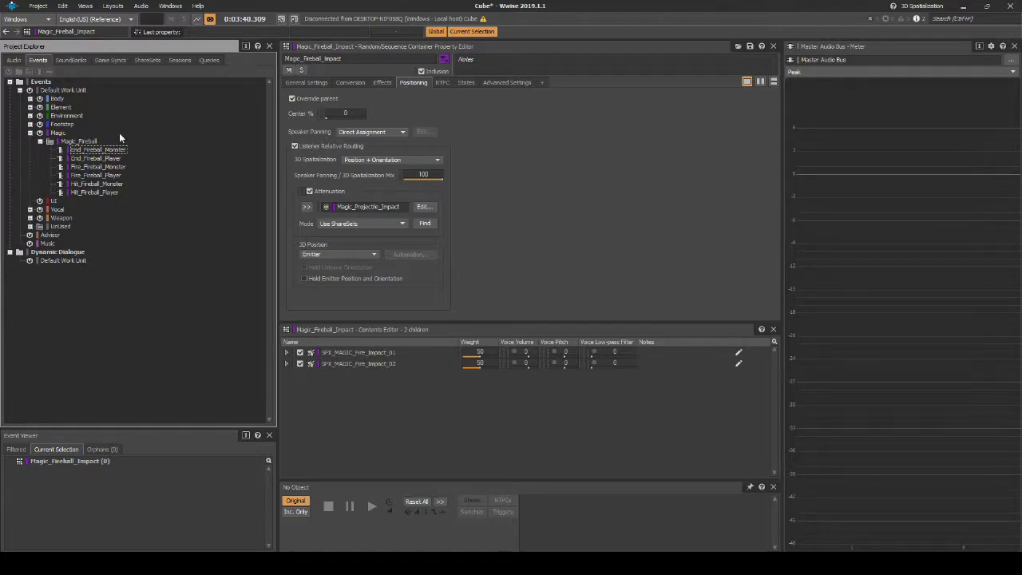
click(105, 184)
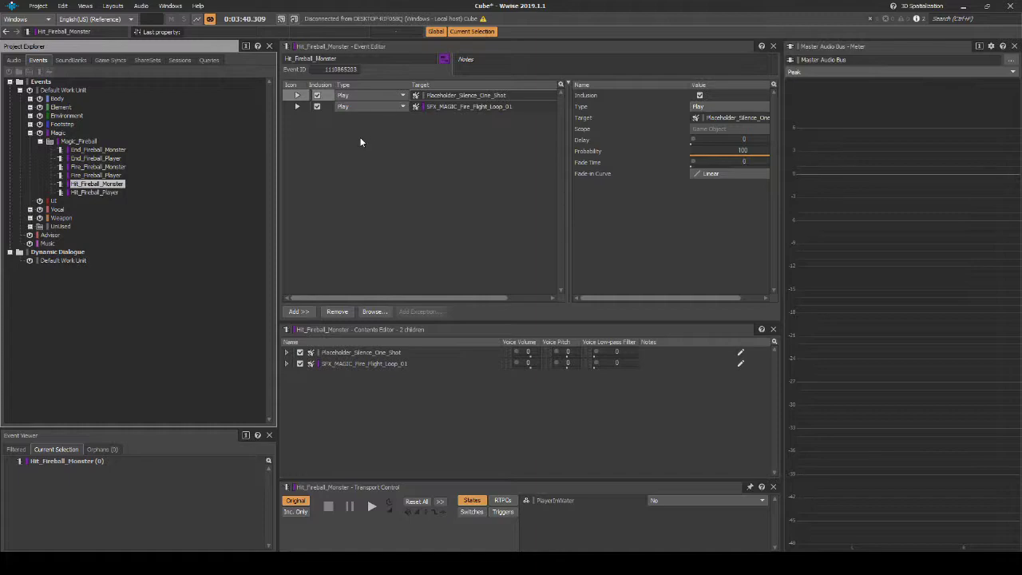
click(15, 60)
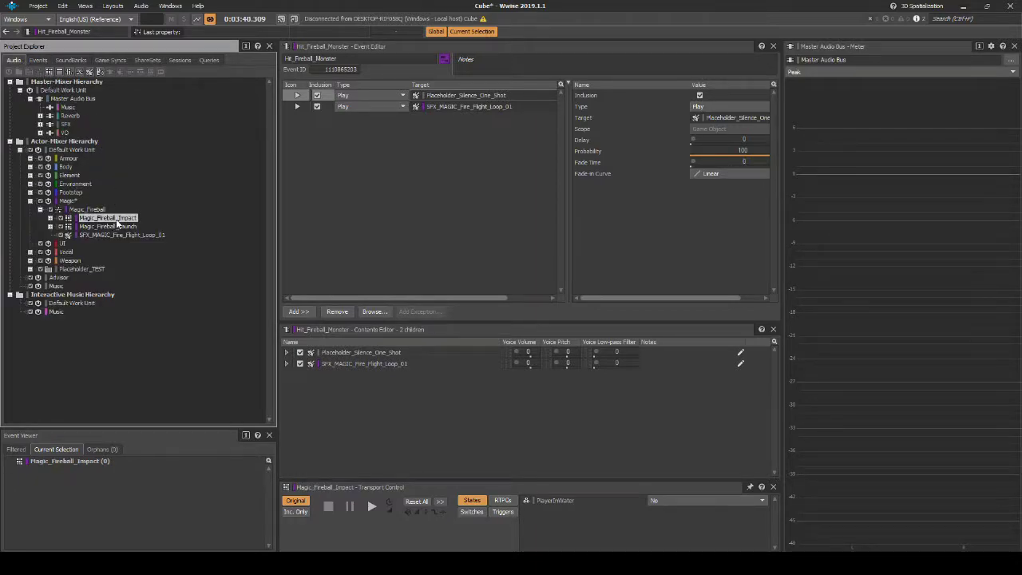
drag(117, 223, 471, 100)
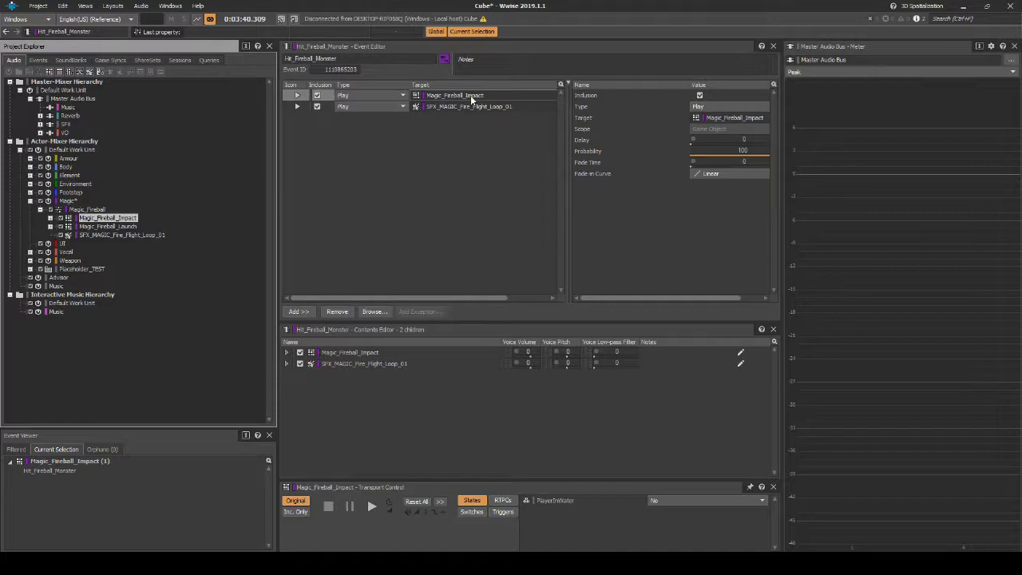
click(38, 5)
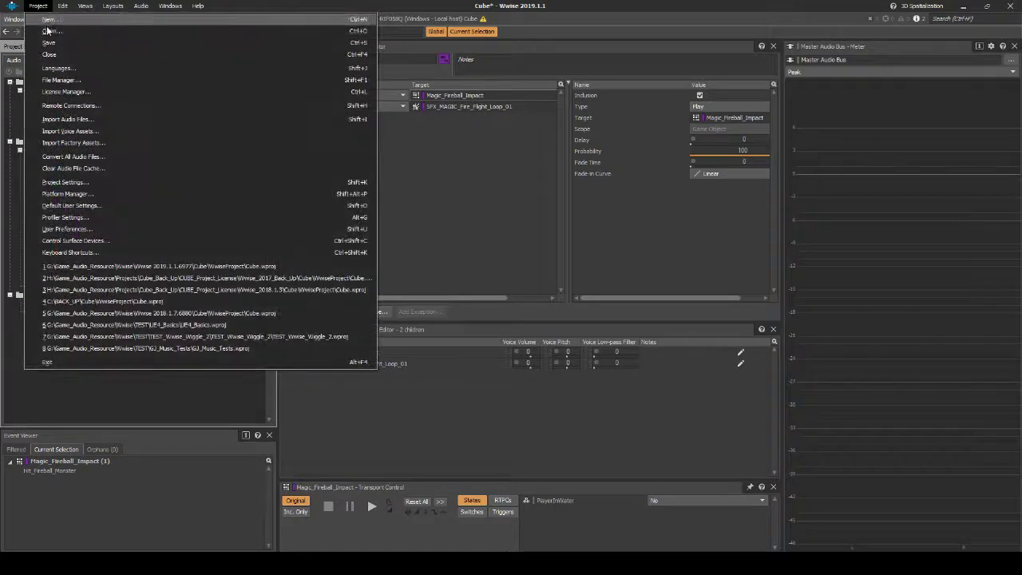
- Save the project and generate the SoundBanks from the SoundBank layout
click(48, 43)
click(113, 6)
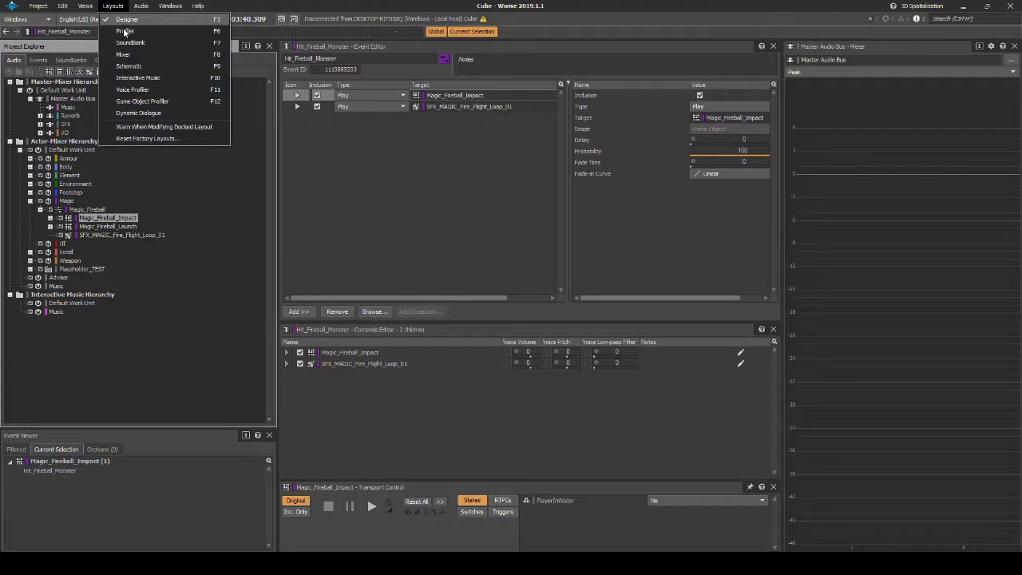
click(125, 42)
click(505, 71)
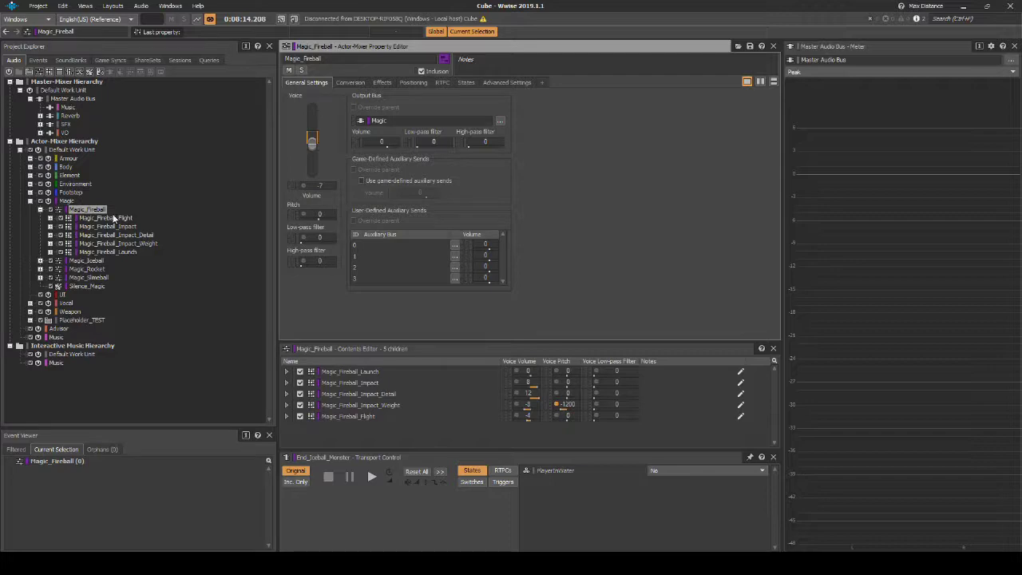
- Expand the Magic_Iceball, Magic_Rocket and Magic_Slimeball audio groups, then the Magic_Fireball and Magic_Iceball event folders
click(41, 261)
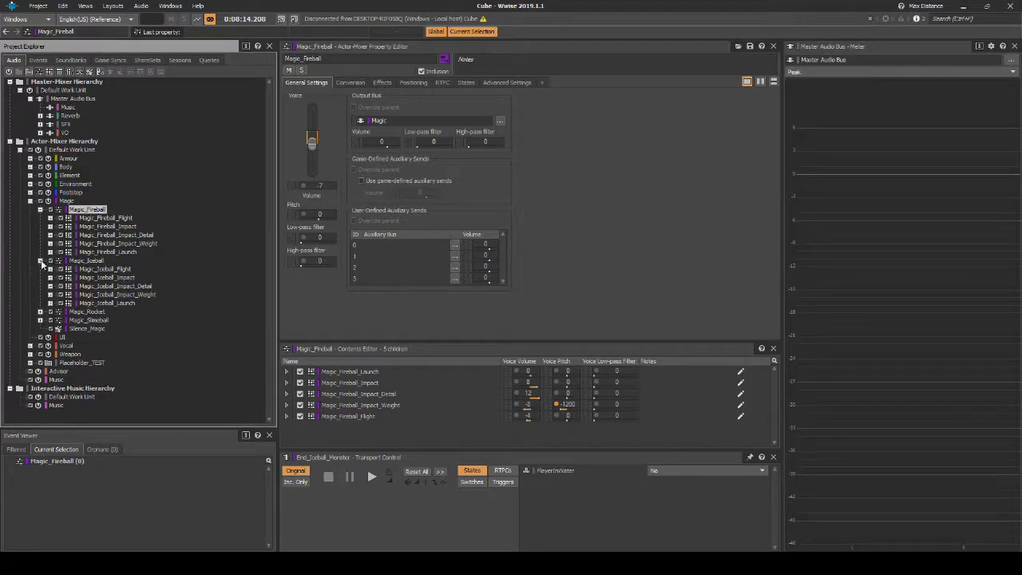
click(41, 312)
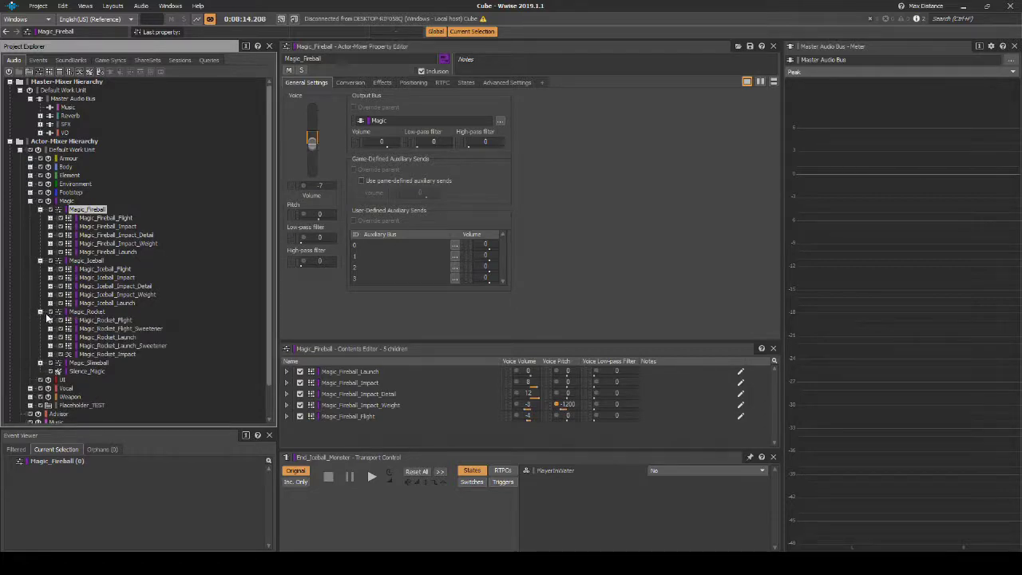
click(41, 362)
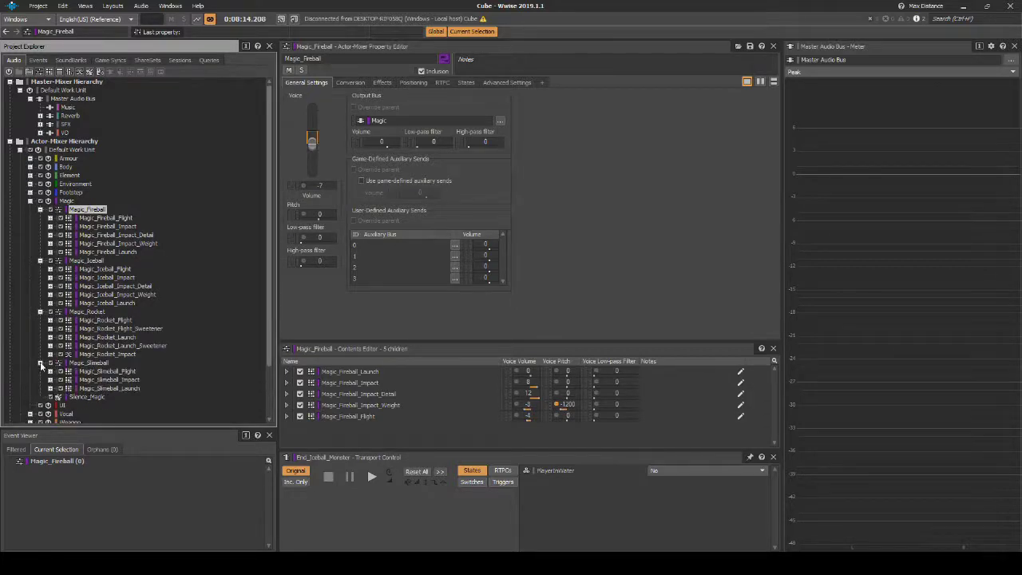
scroll(128, 327, down, 1)
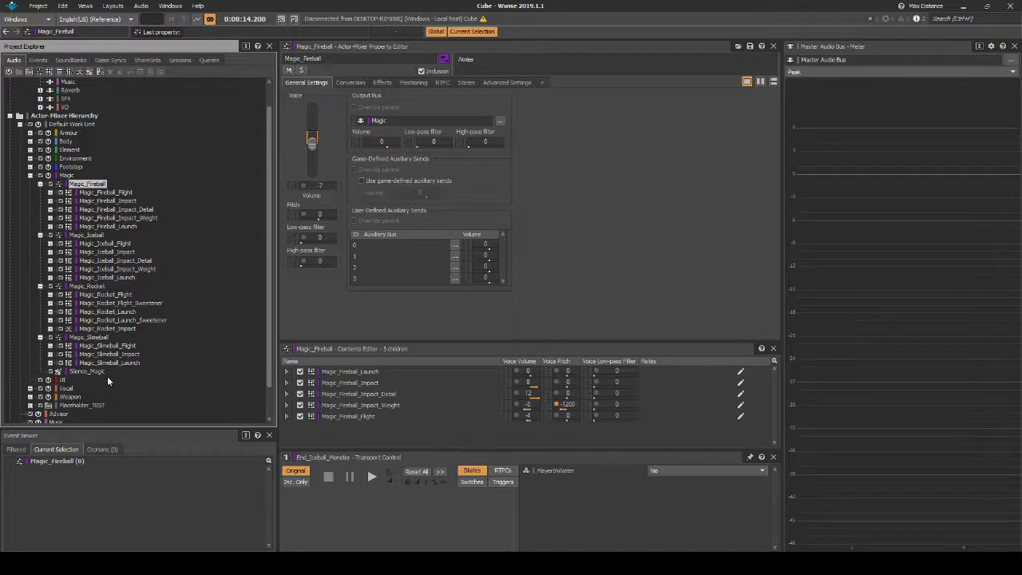
click(39, 61)
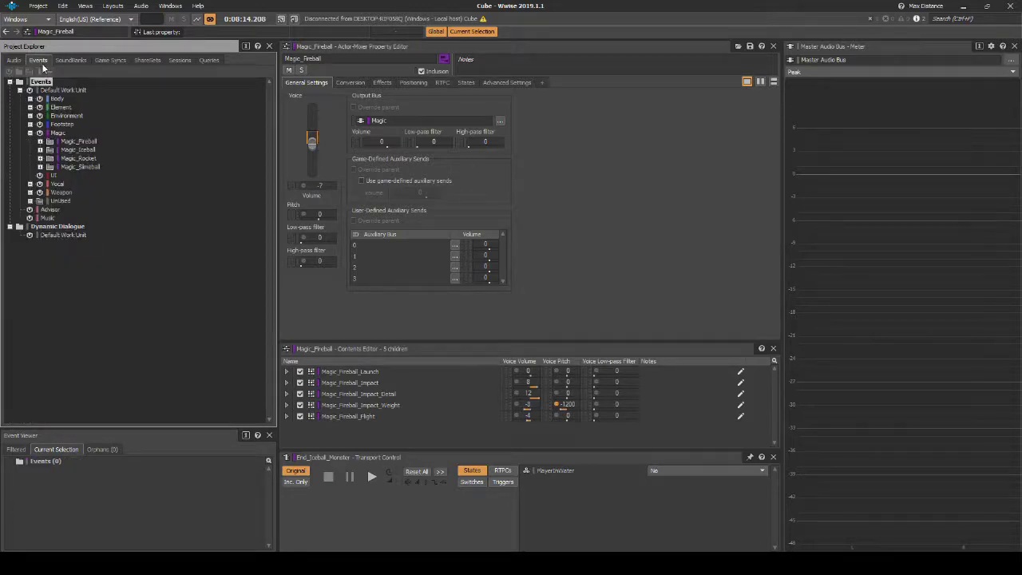
click(39, 142)
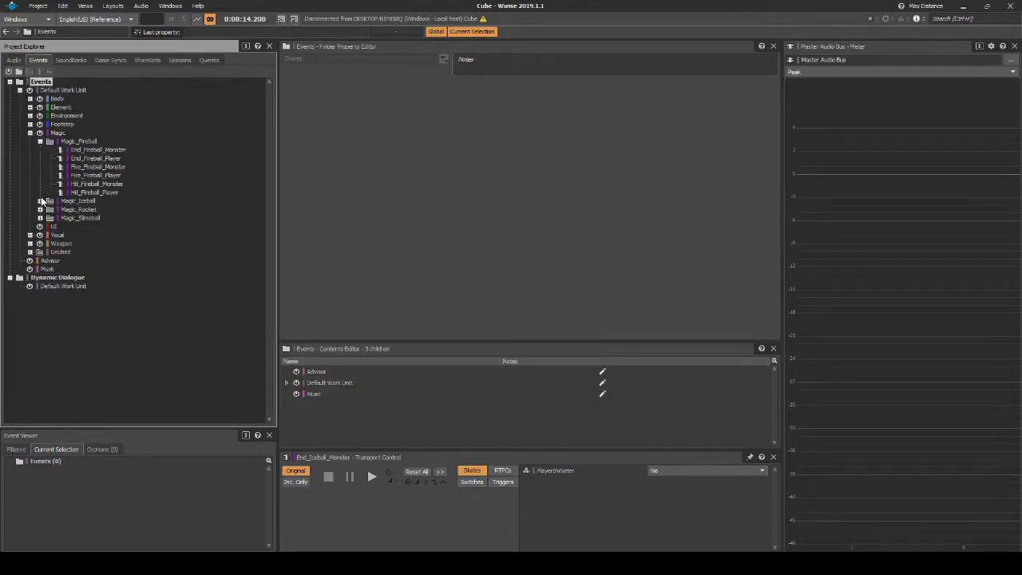
click(41, 201)
- Expand the Magic_Rocket and Magic_Slimeball event folders, solo Magic_Fireball, and switch to the Profiler layout
click(39, 261)
click(40, 294)
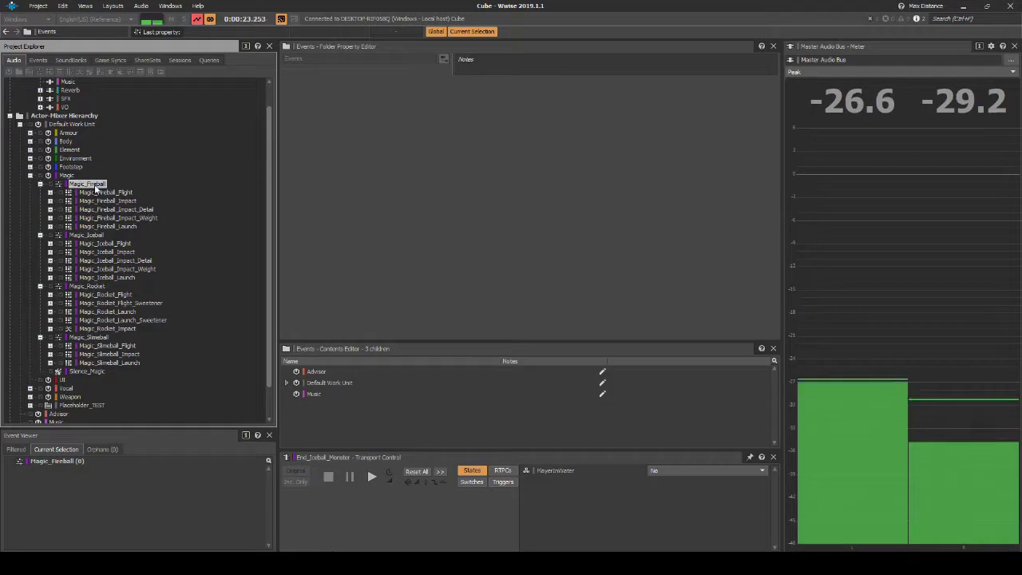
click(301, 70)
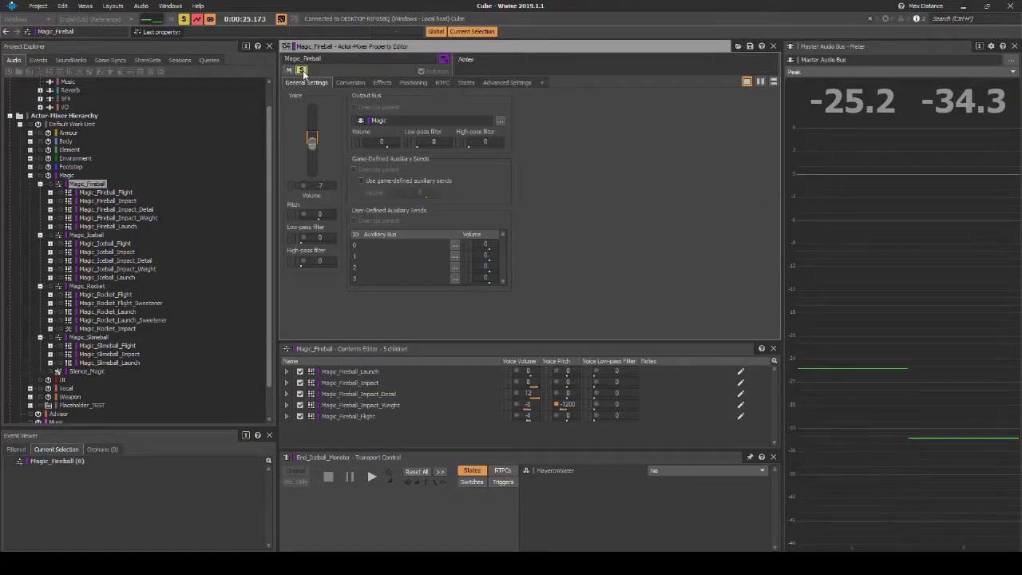
click(116, 7)
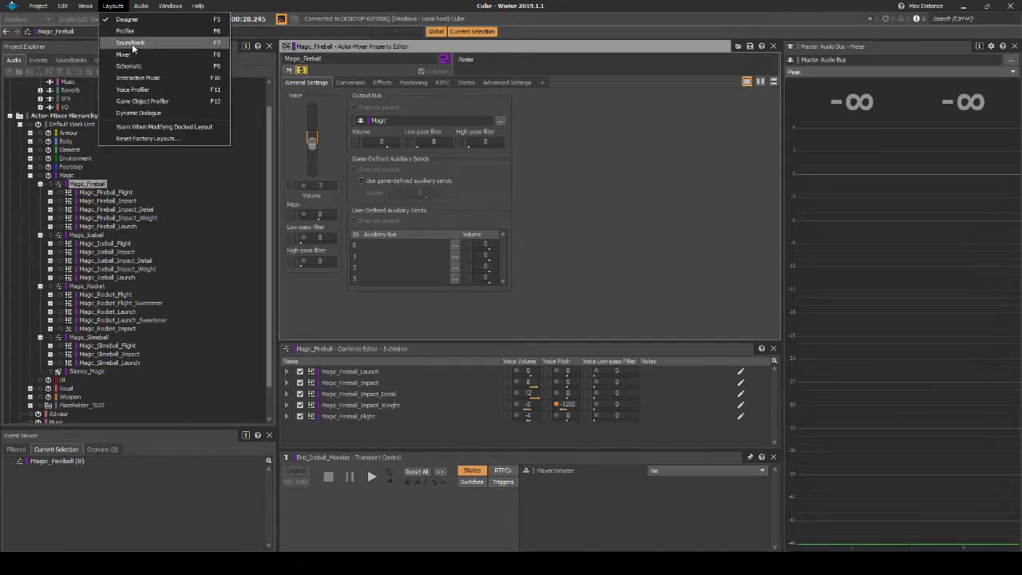
click(127, 32)
- Filter the Capture Log to the Magic_Fireball object
click(22, 61)
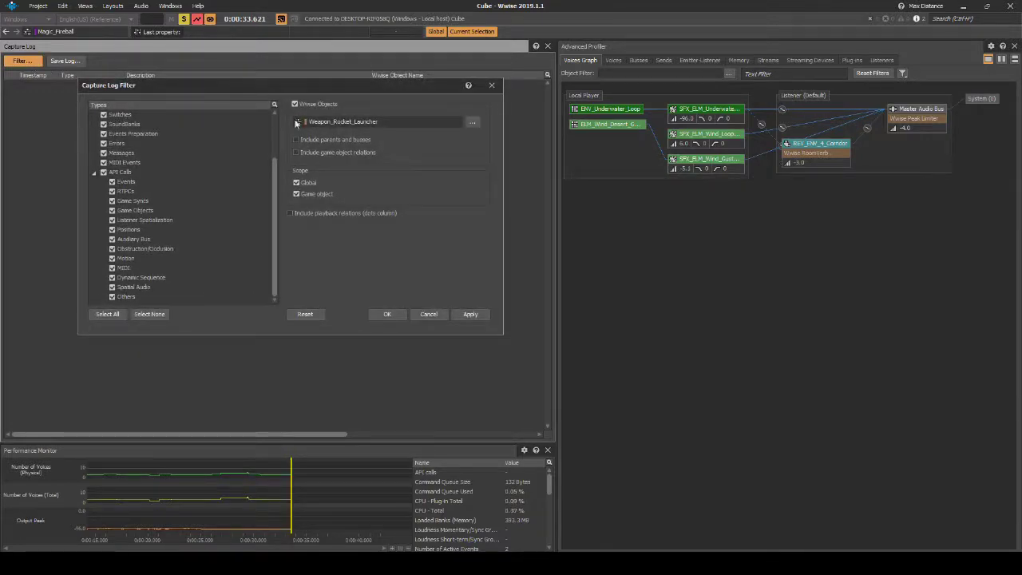
click(472, 122)
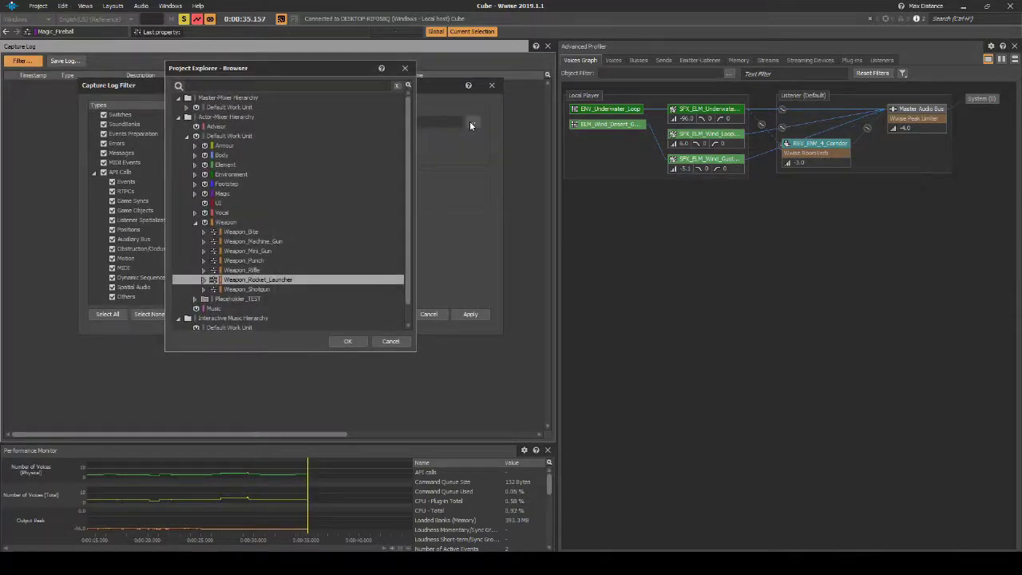
click(194, 194)
click(244, 194)
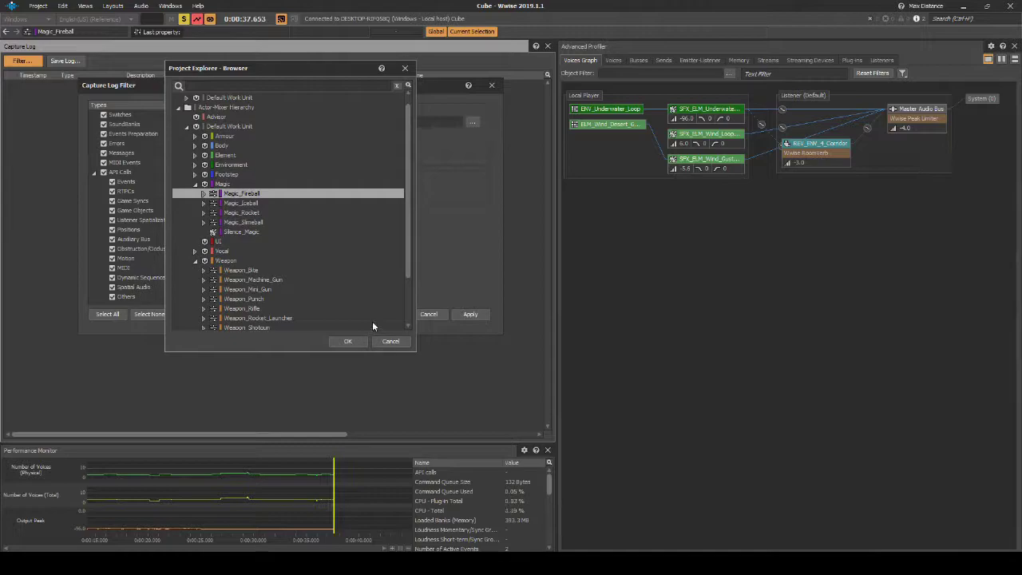
click(348, 340)
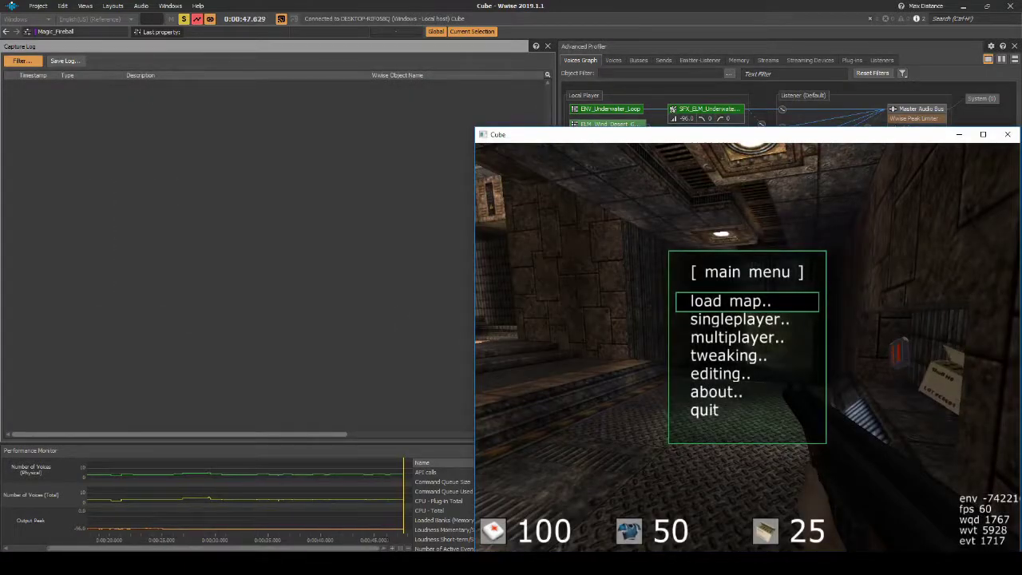
- Play a singleplayer game of Cube on the metl3 map, then quit the game
key(Up)
key(Return)
key(Down)
key(Return)
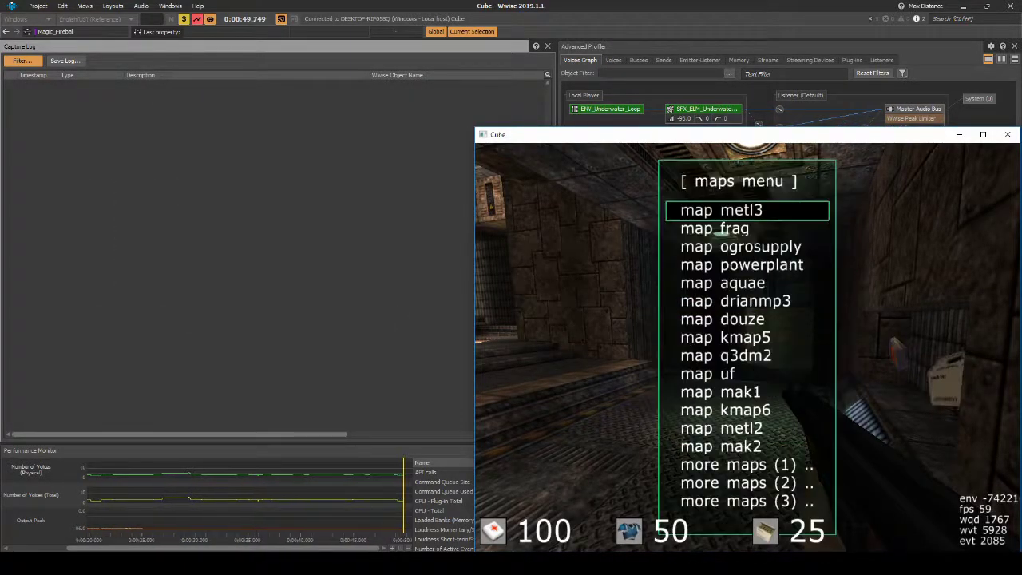
key(Return)
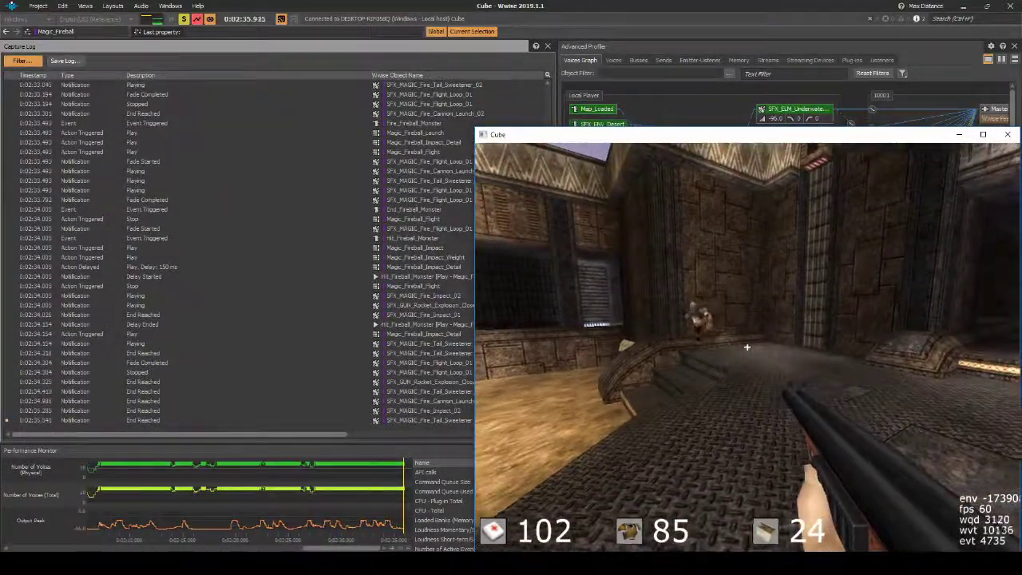
key(Escape)
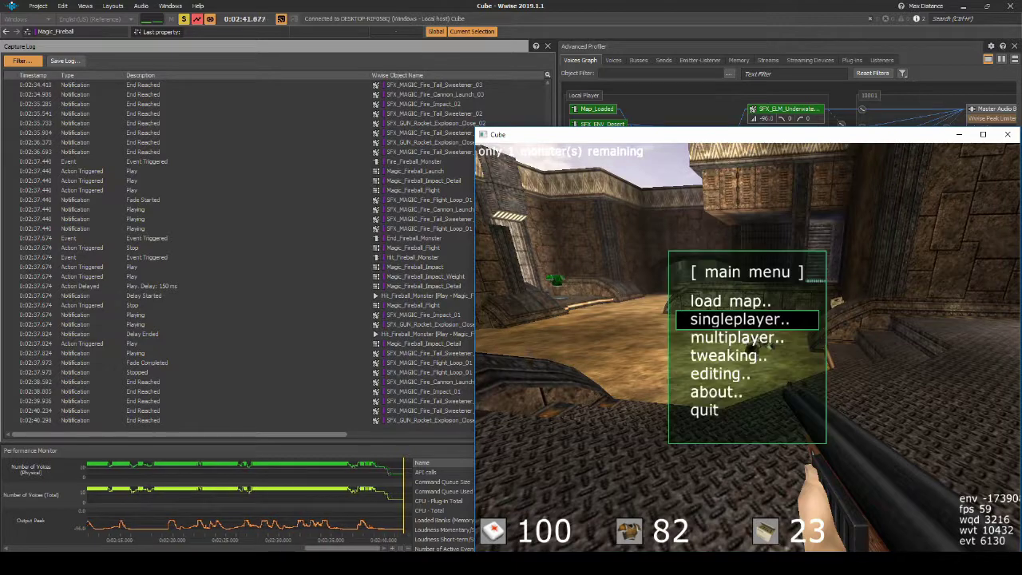
key(Up)
key(Return)
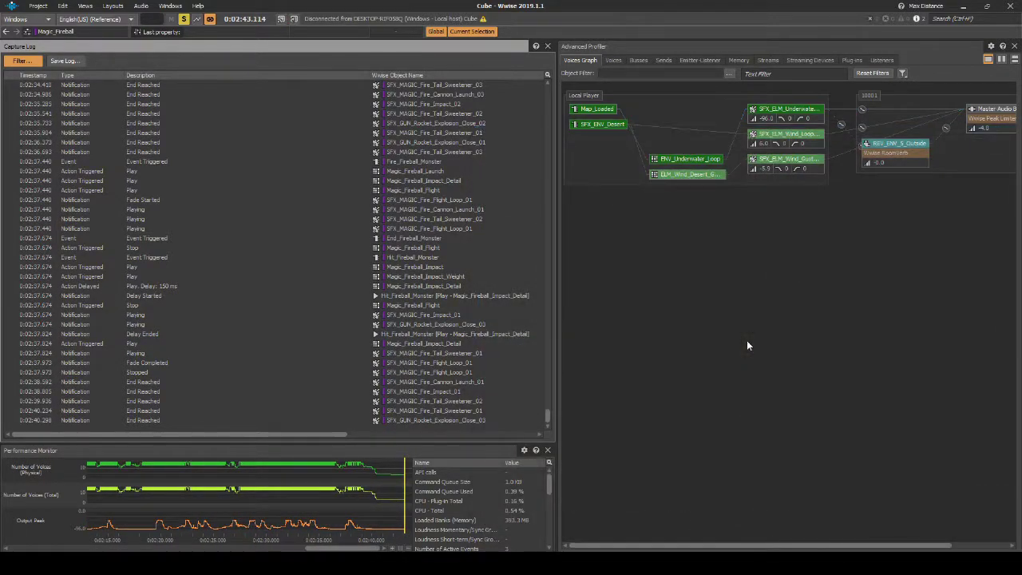
- Save the project and regenerate the SoundBanks from the SoundBank layout
click(37, 6)
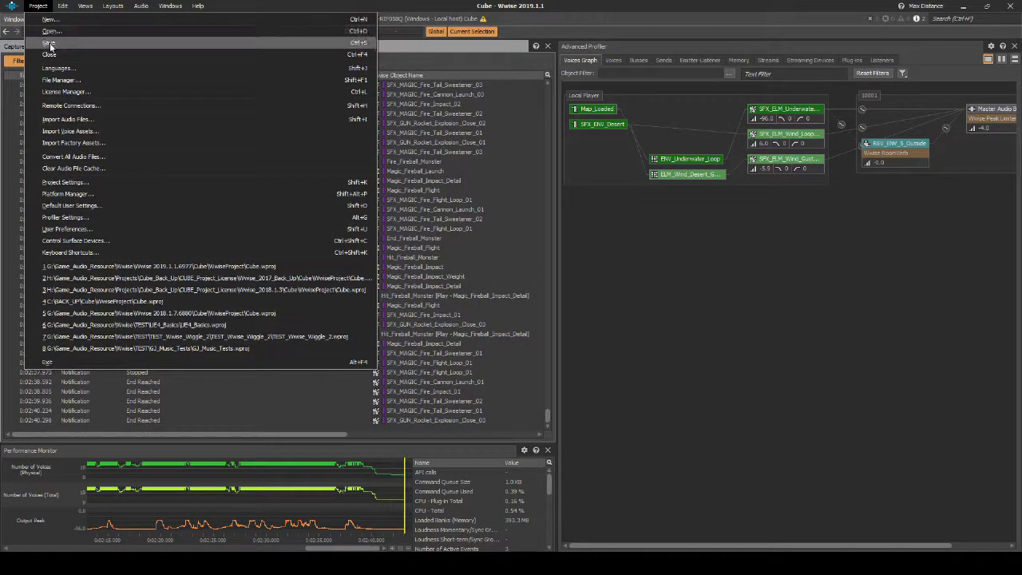
click(114, 5)
click(127, 42)
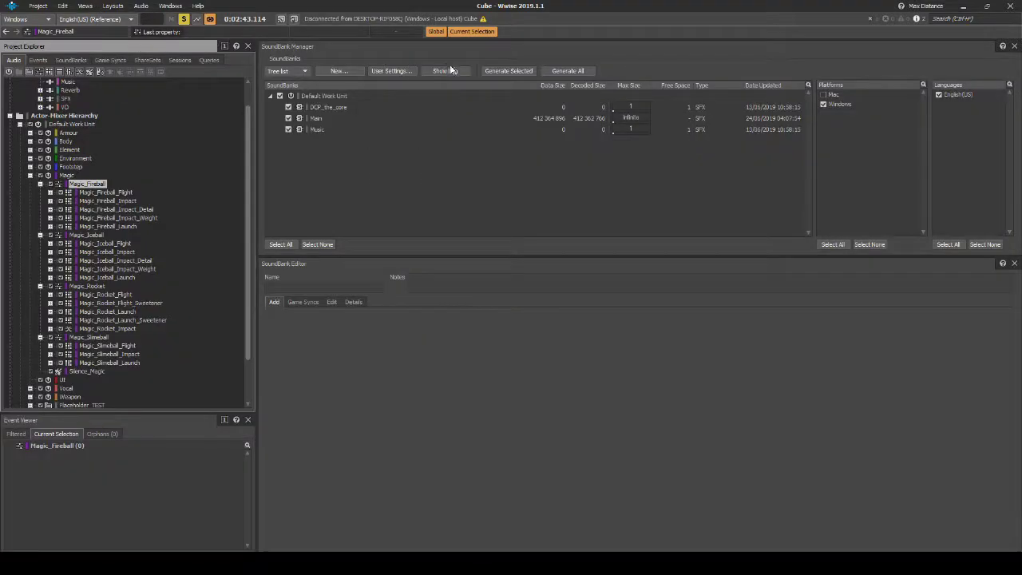
click(487, 73)
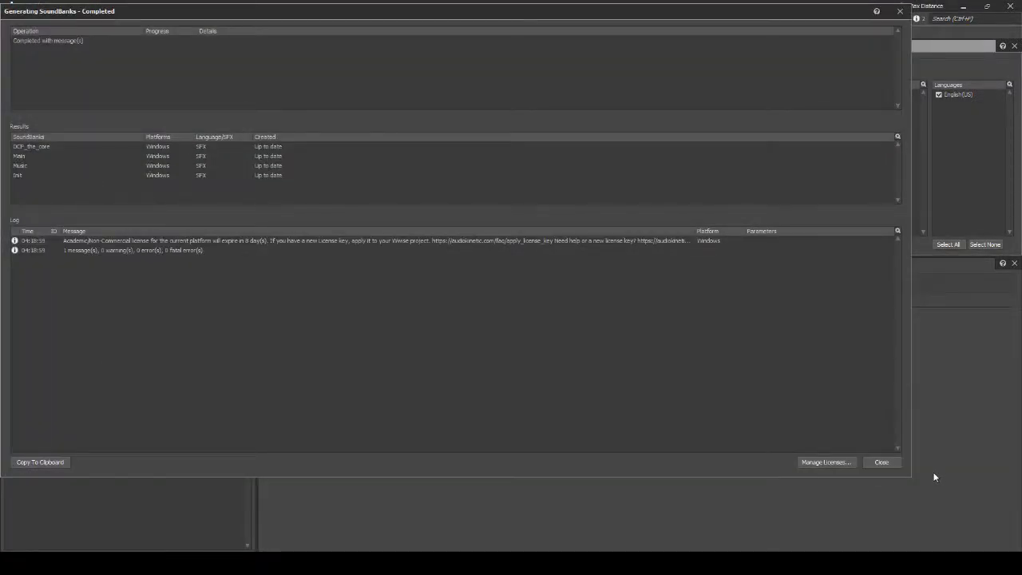
click(881, 462)
- Generate an Integrity Report for the project
click(85, 5)
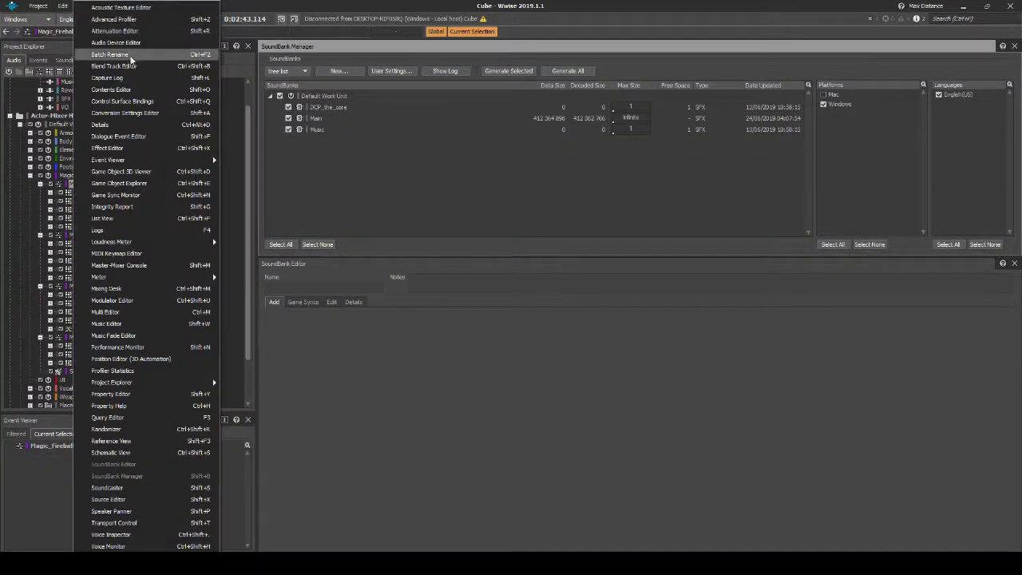
click(128, 207)
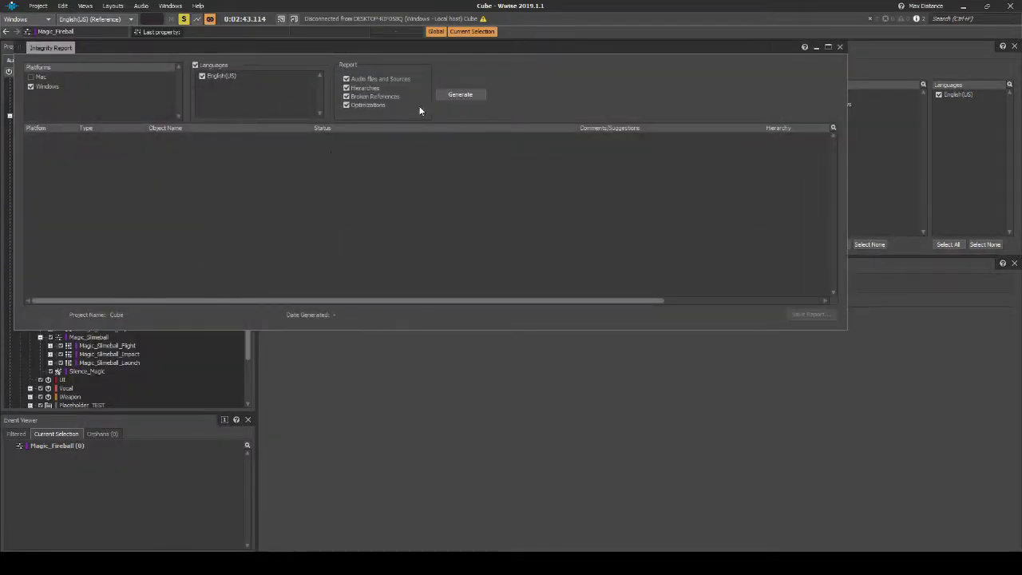
click(448, 96)
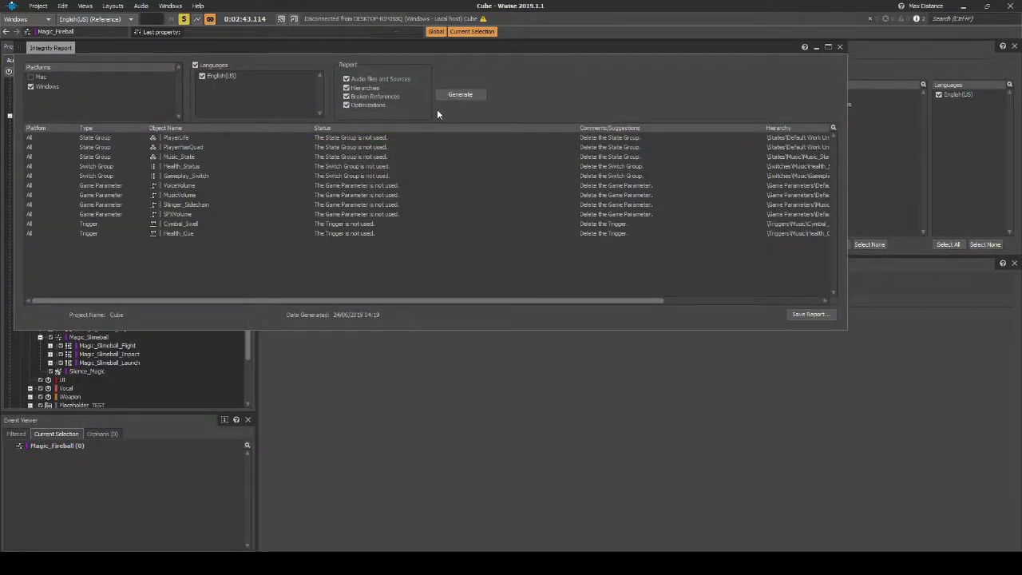